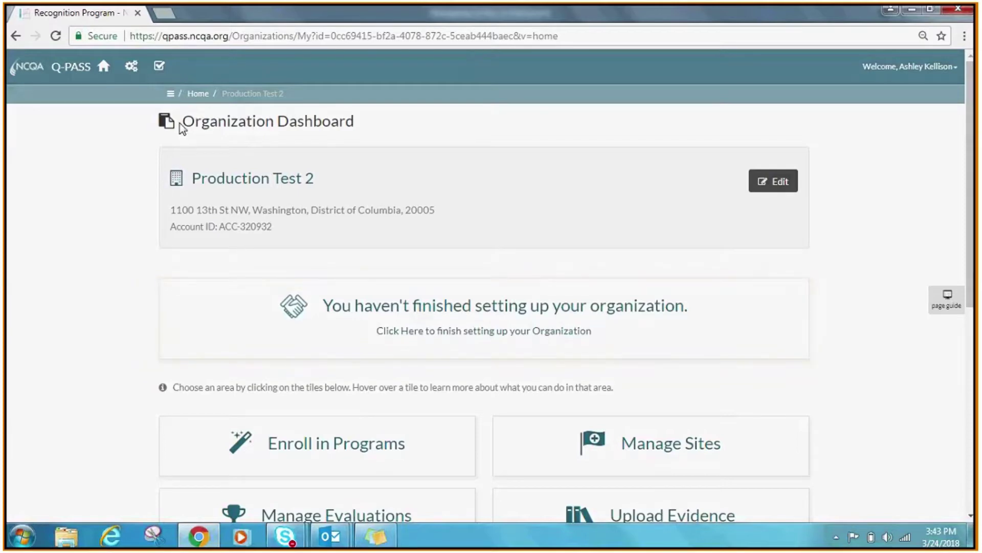
pyautogui.moveTo(180, 122); pyautogui.dragTo(361, 133)
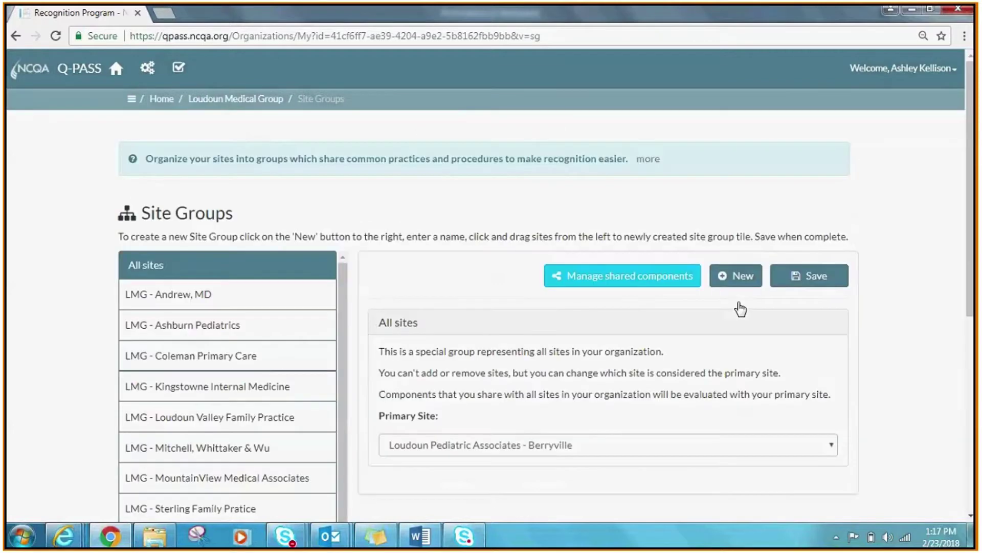
pyautogui.scroll(-2, 539, 240)
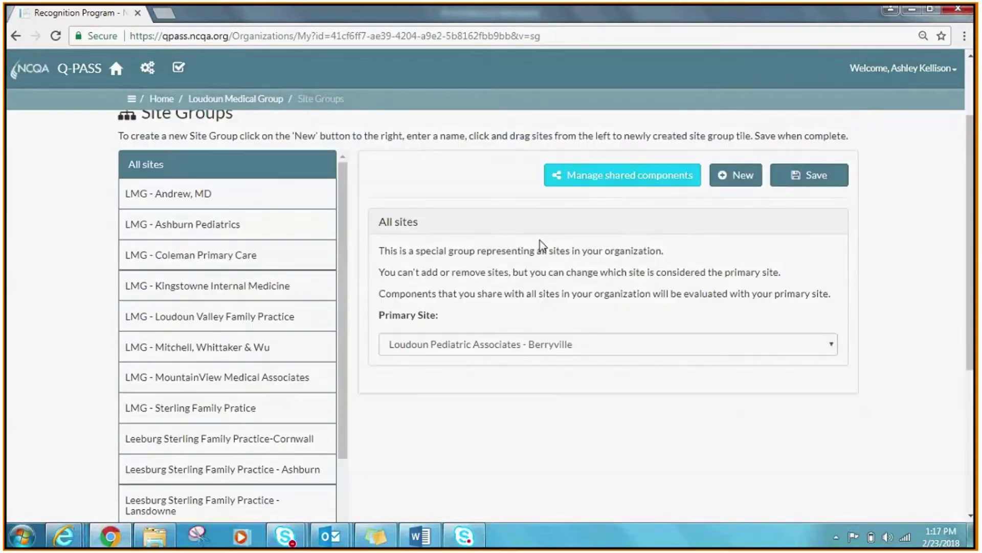
pyautogui.moveTo(343, 174); pyautogui.dragTo(375, 181)
pyautogui.moveTo(970, 321); pyautogui.dragTo(976, 319)
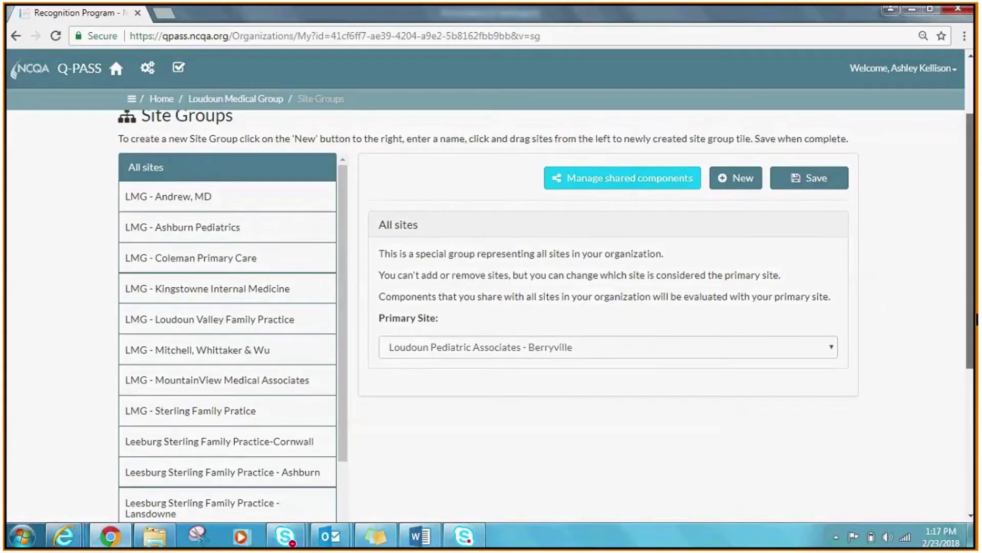
pyautogui.scroll(1, 960, 324)
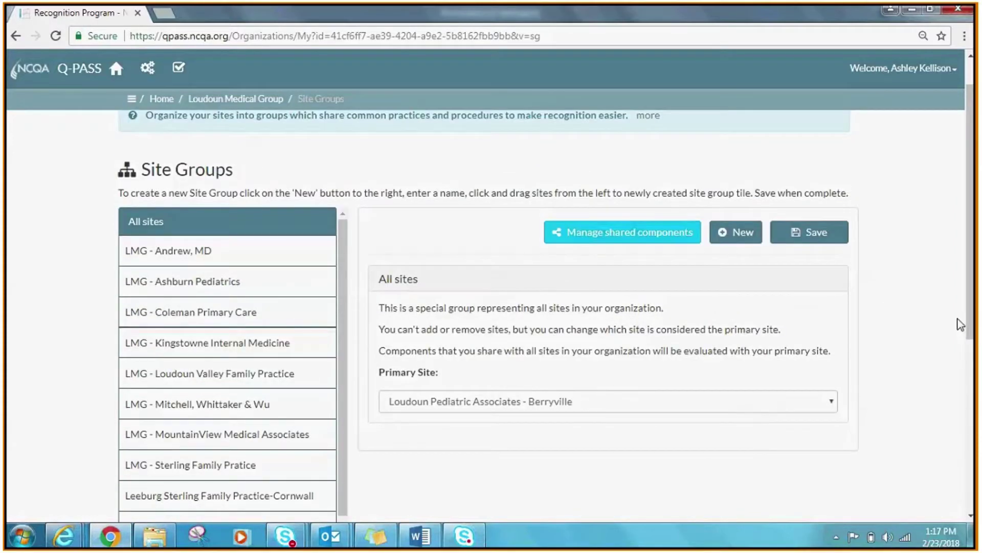
# Set the primary site of the All sites group to Leesburg Sterling Family Practice - Ashburn and save
pyautogui.tripleClick(381, 281)
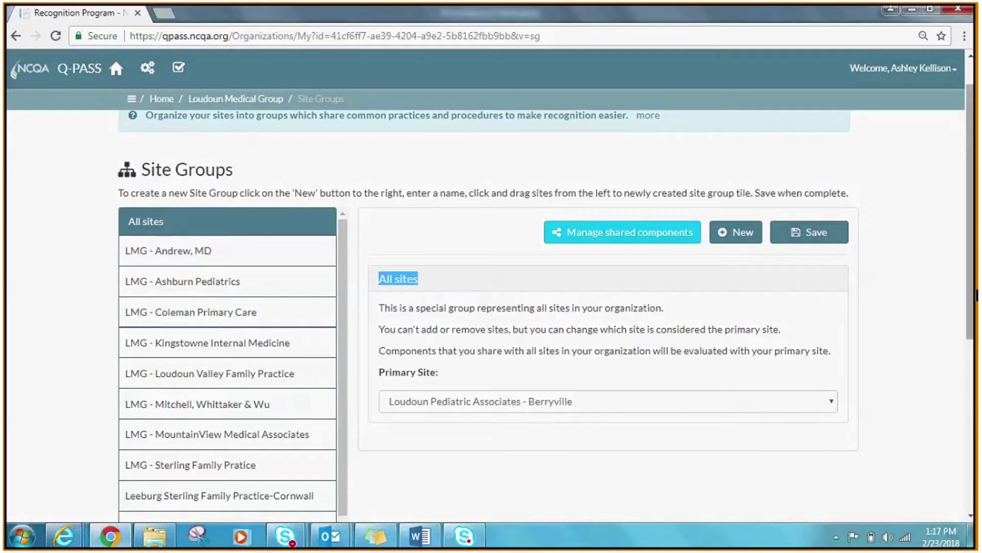
pyautogui.scroll(-1, 885, 353)
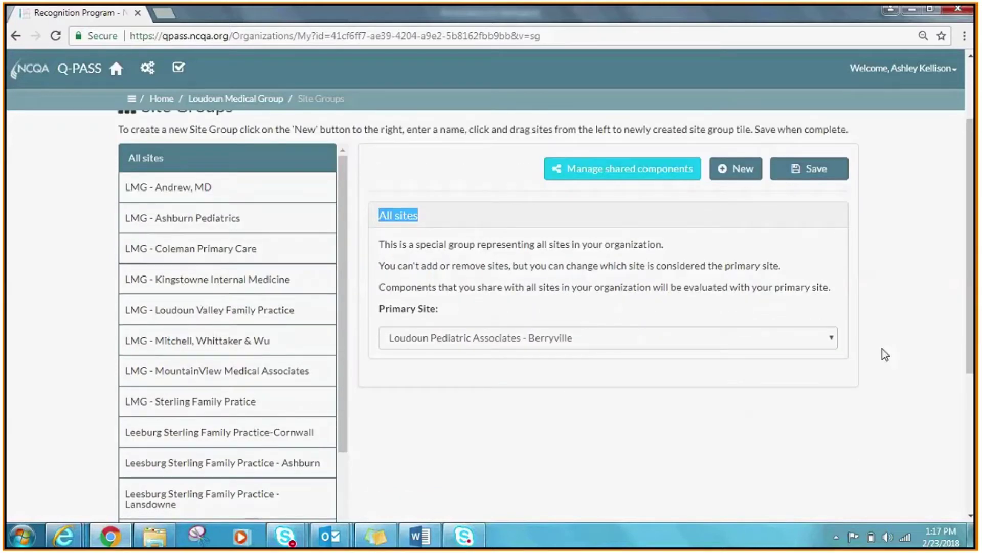
pyautogui.click(832, 339)
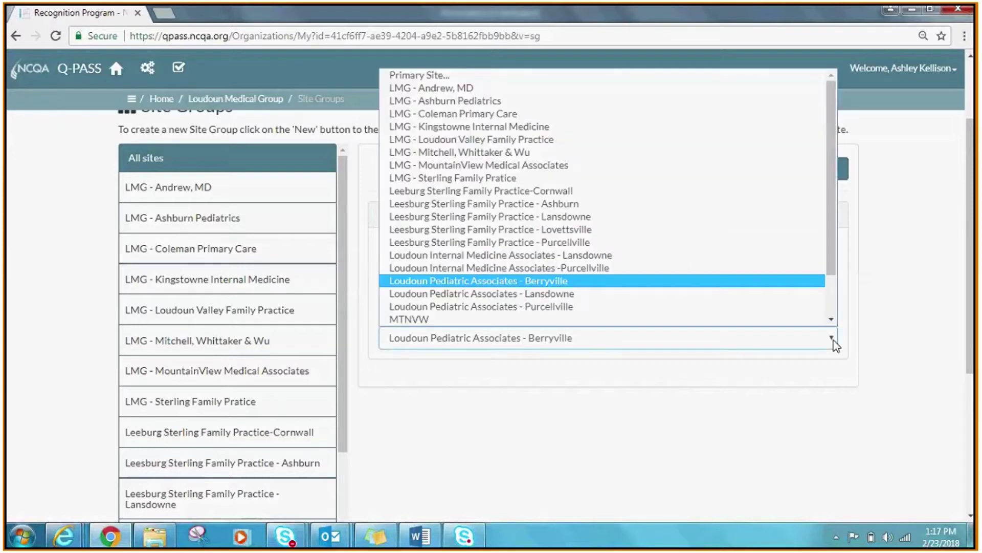
pyautogui.click(568, 205)
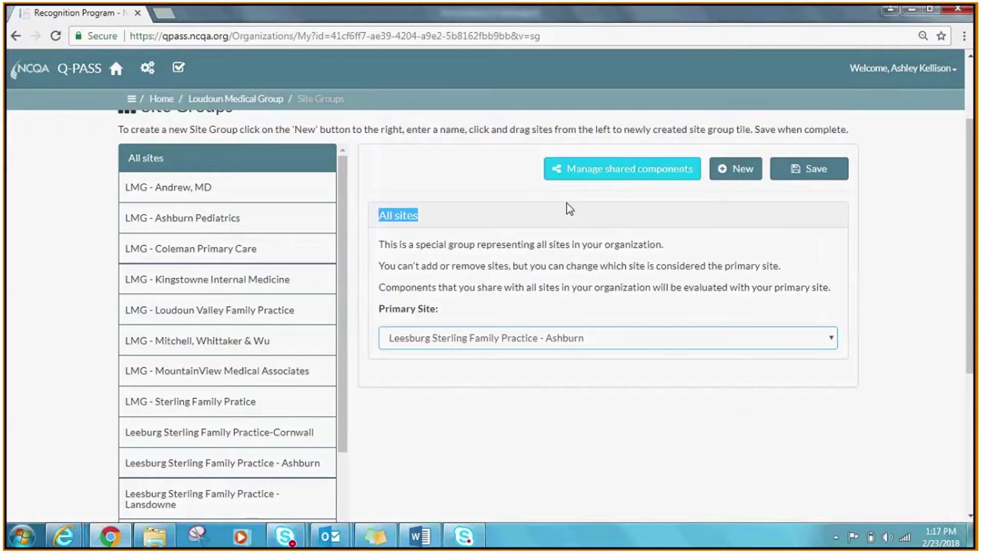
pyautogui.click(798, 177)
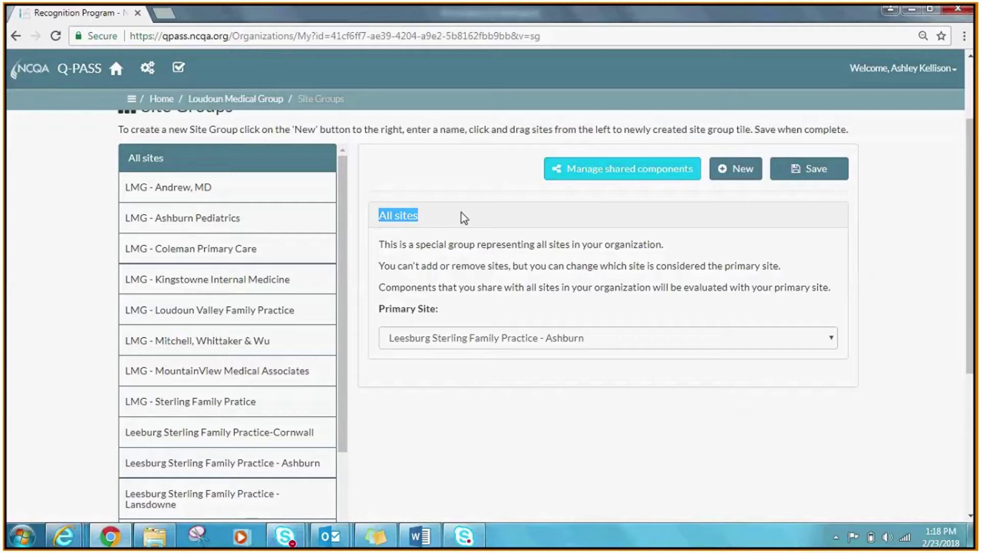
pyautogui.click(415, 392)
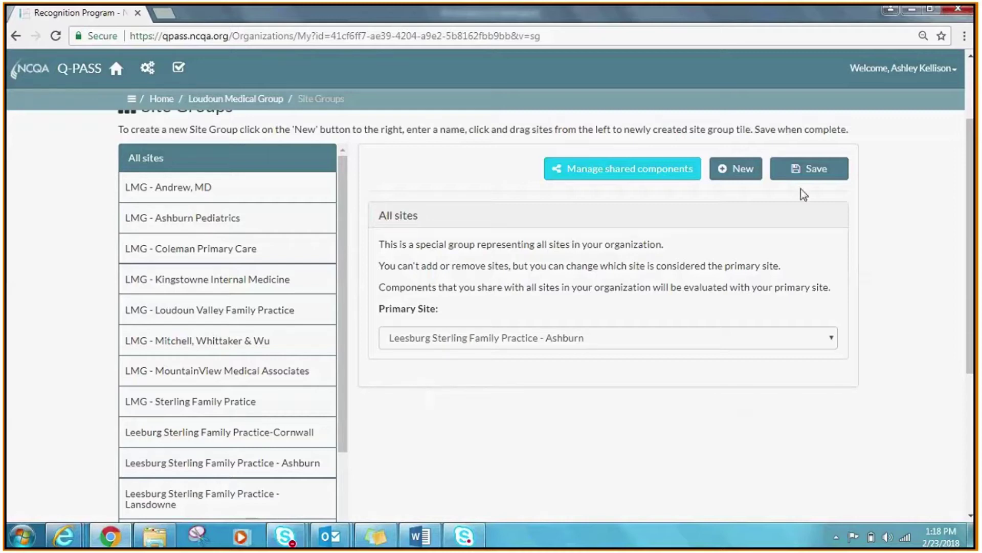
# Create a new site group named Accelerated Renewal
pyautogui.click(732, 174)
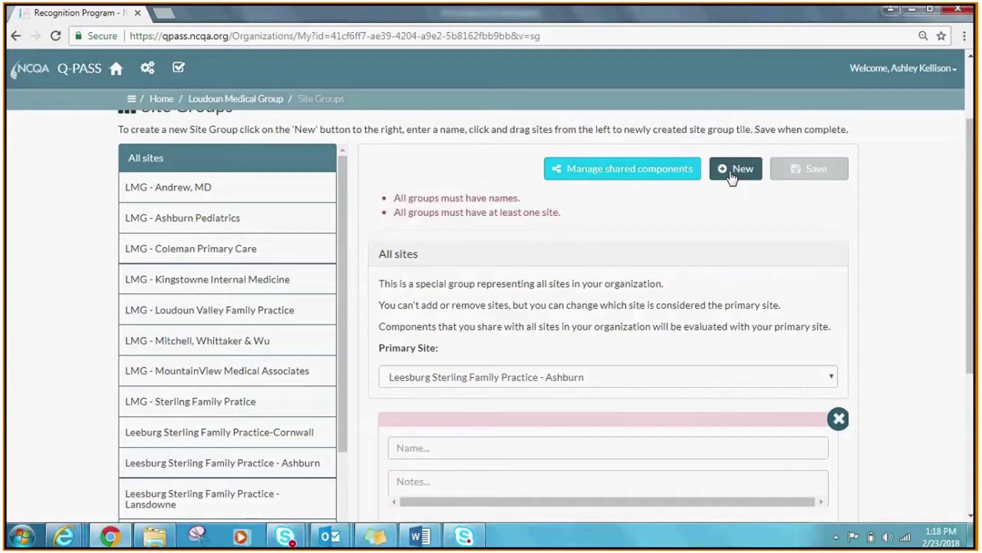
pyautogui.scroll(-1, 976, 204)
pyautogui.moveTo(976, 203); pyautogui.dragTo(976, 237)
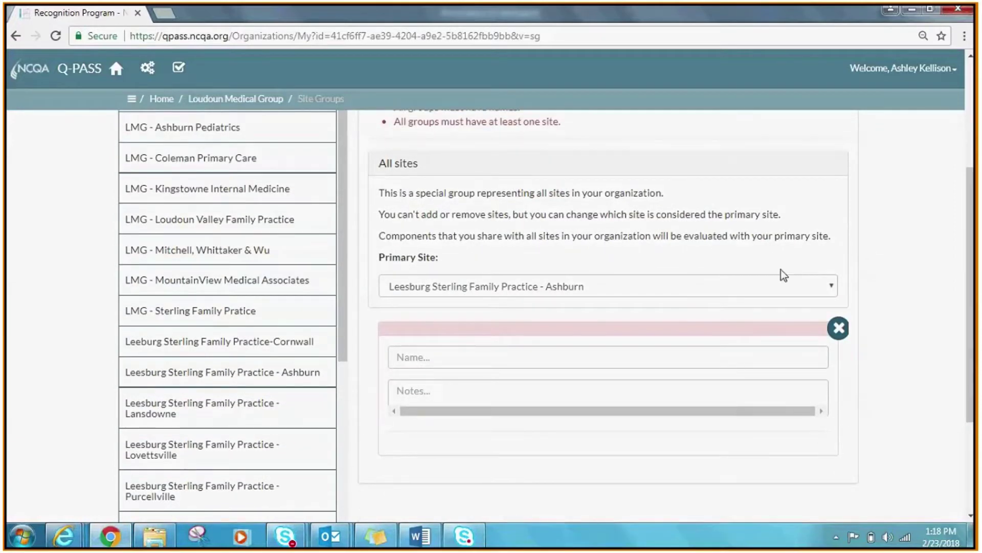
pyautogui.click(426, 357)
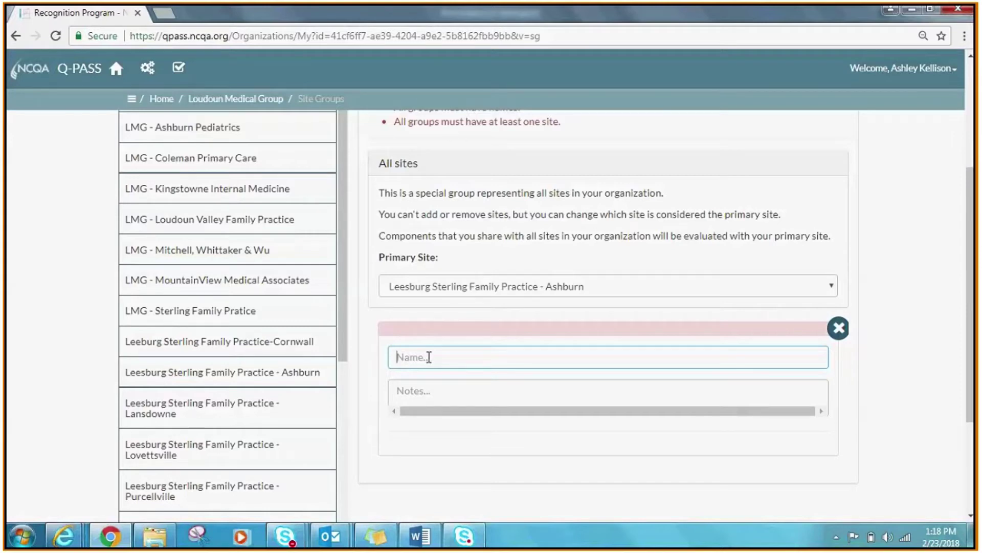
pyautogui.write('Accele')
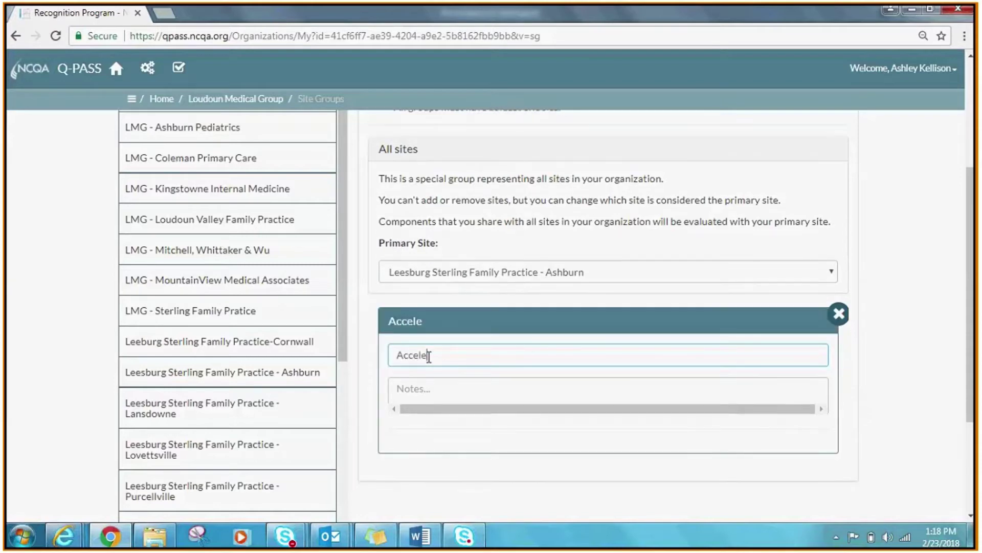
pyautogui.write('rated Renewal')
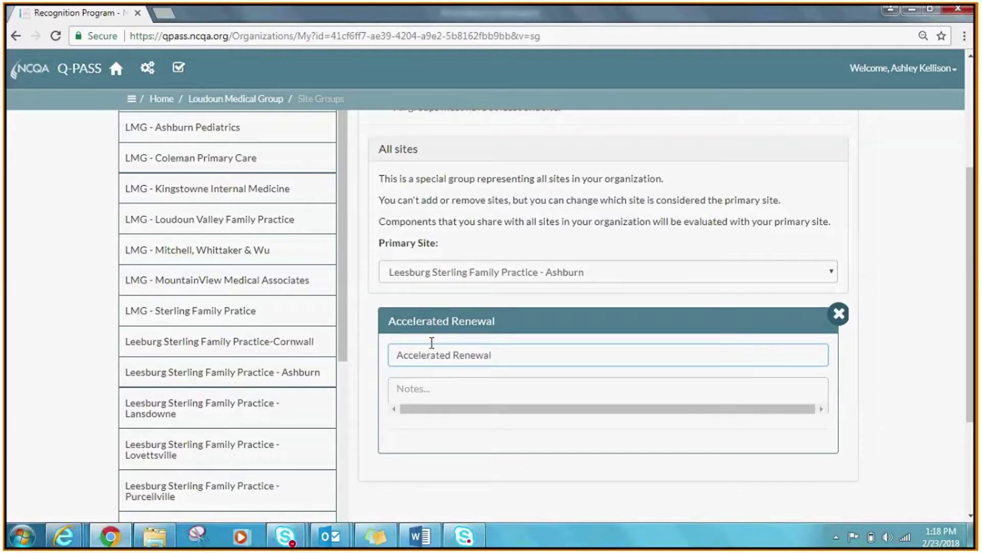
# Add LMG - Kingstowne Internal Medicine, LMG - Sterling Family Pratice and Leesburg Sterling Family Practice - Purcellville to the Accelerated Renewal group
pyautogui.moveTo(972, 317); pyautogui.dragTo(973, 286)
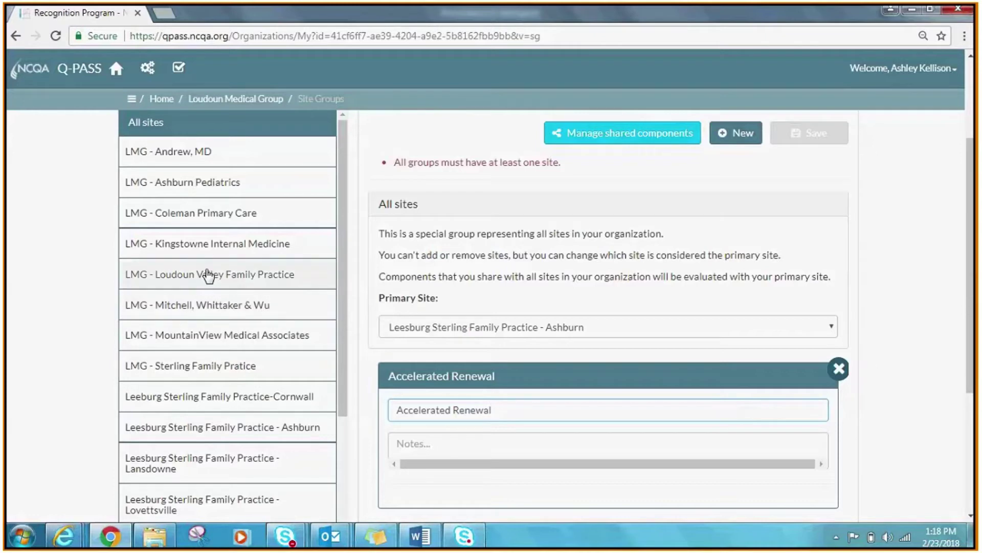
pyautogui.click(186, 256)
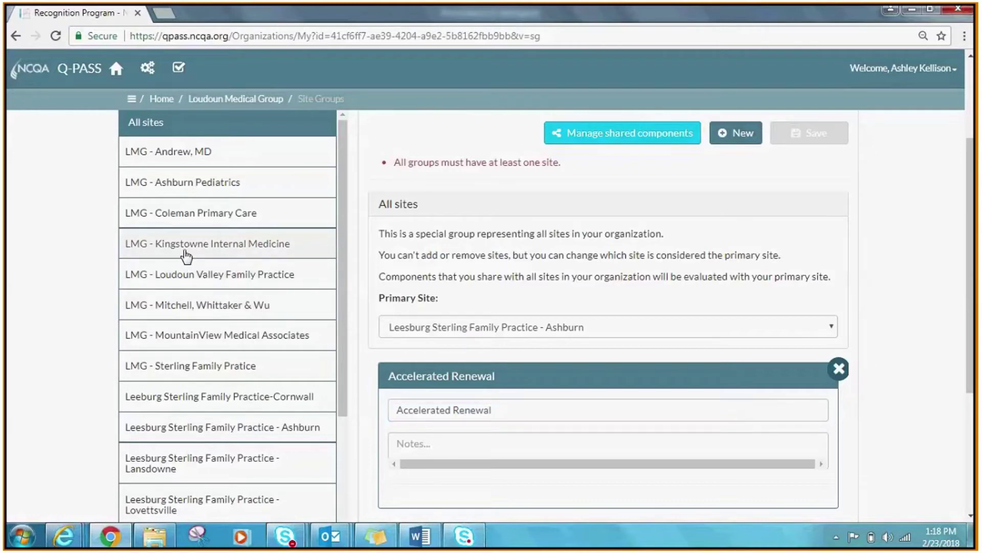
pyautogui.moveTo(186, 255); pyautogui.dragTo(391, 416)
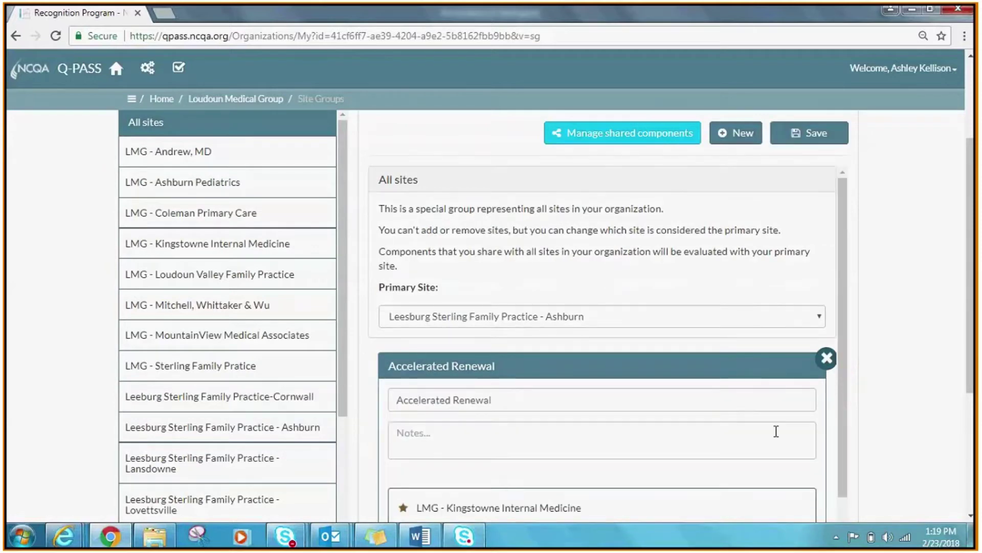
pyautogui.scroll(-2, 977, 392)
pyautogui.scroll(-1, 978, 391)
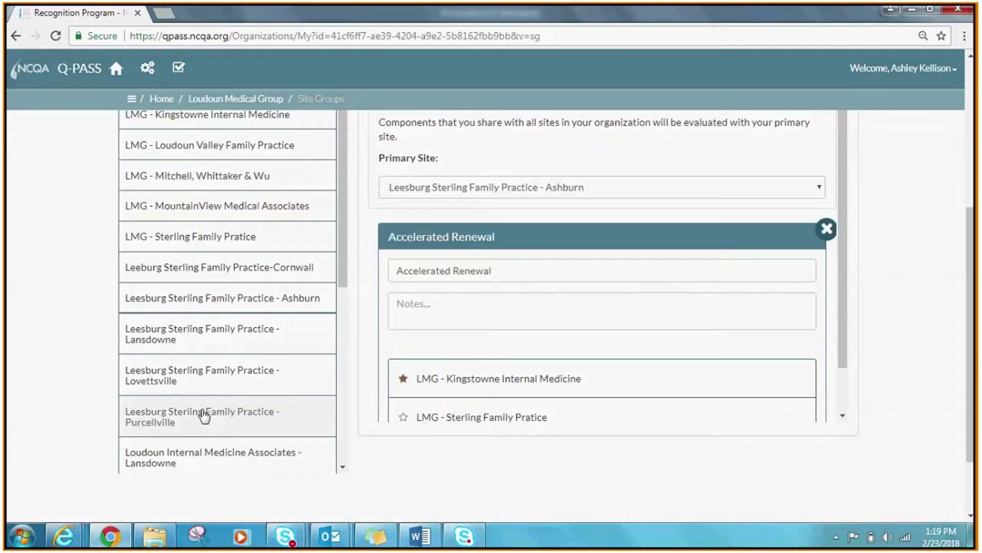
pyautogui.moveTo(843, 291); pyautogui.dragTo(845, 366)
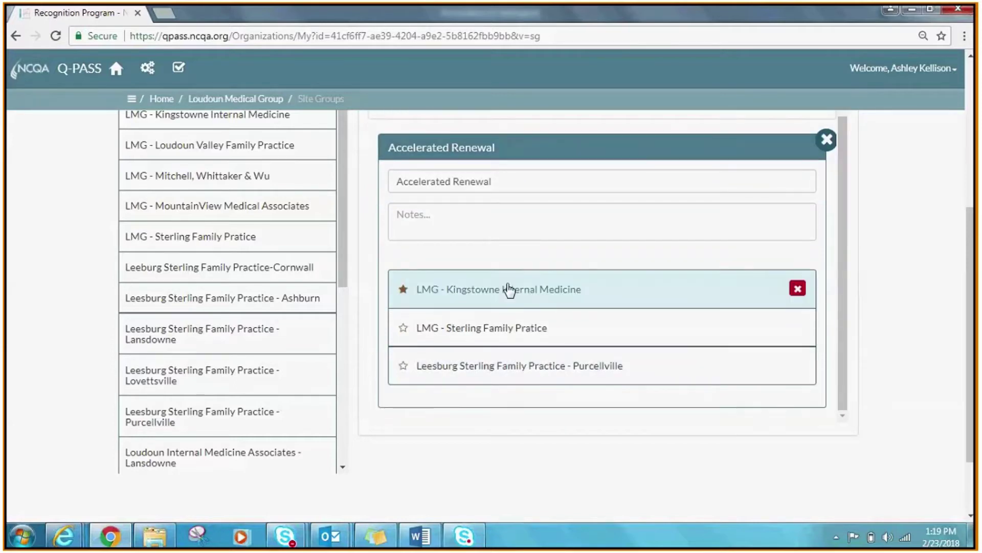
# Make LMG - Sterling Family Pratice the primary site of the Accelerated Renewal group and save the site groups
pyautogui.click(404, 287)
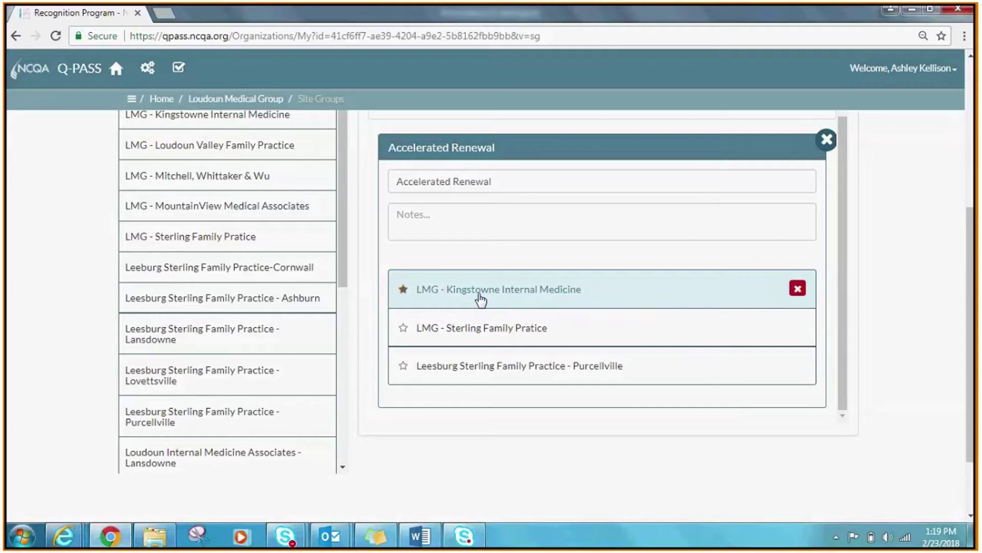
pyautogui.click(403, 328)
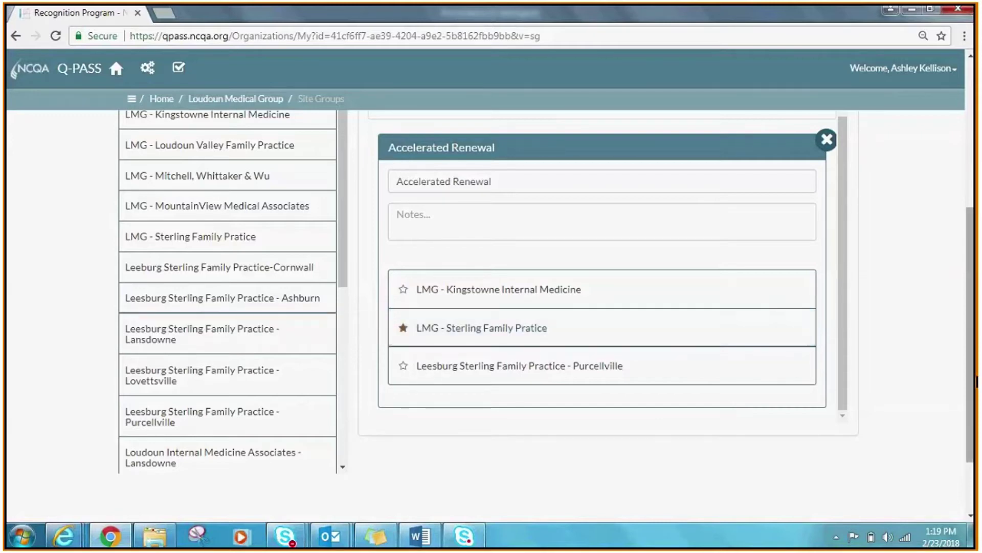
pyautogui.scroll(2, 972, 338)
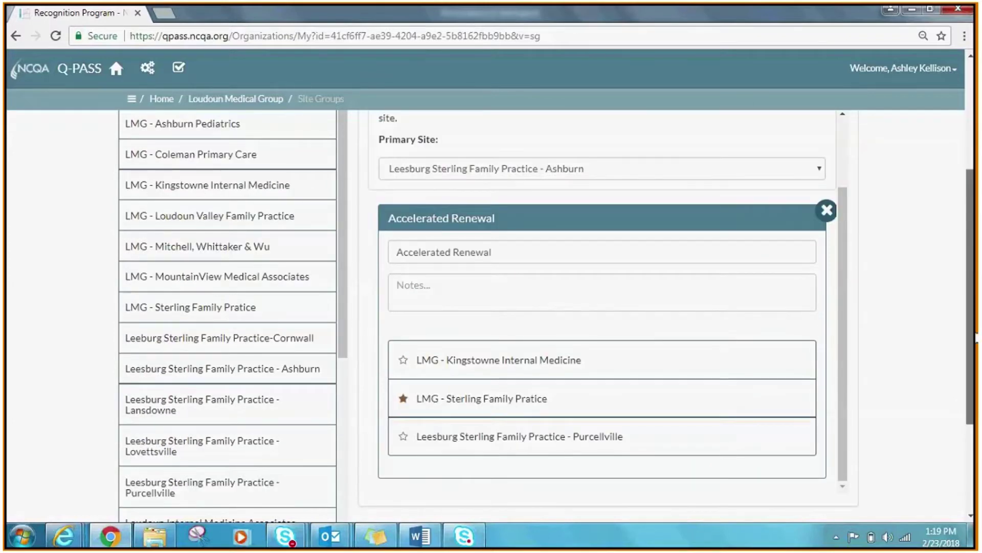
pyautogui.scroll(3, 972, 338)
pyautogui.click(830, 198)
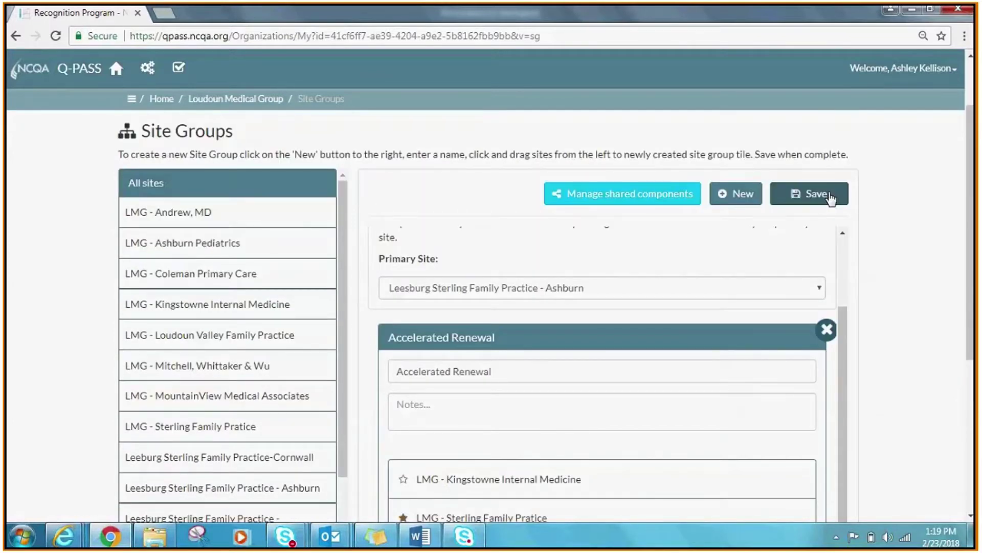
# Add another site group below Accelerated Renewal and name it Brand New
pyautogui.moveTo(972, 200); pyautogui.dragTo(976, 331)
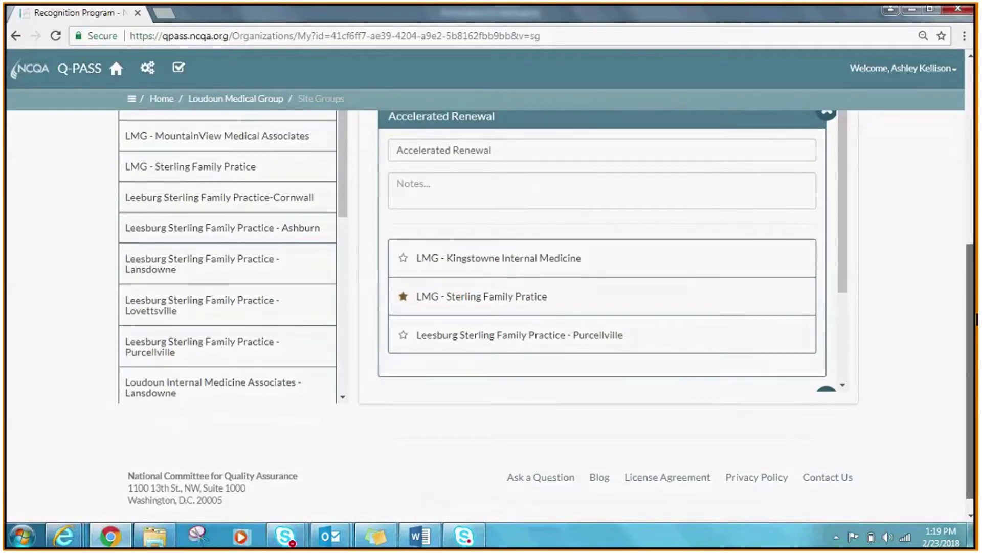
pyautogui.scroll(-3, 853, 235)
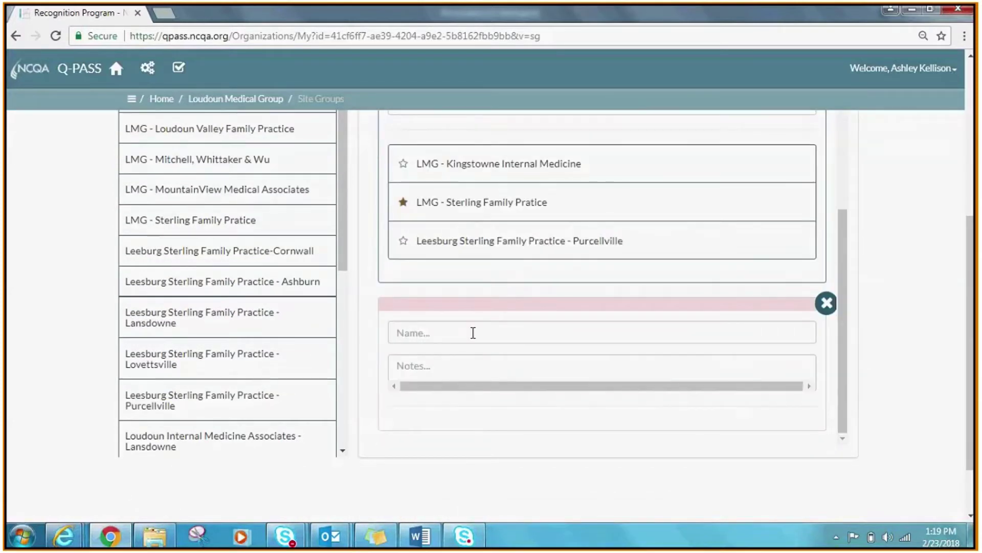
pyautogui.click(465, 334)
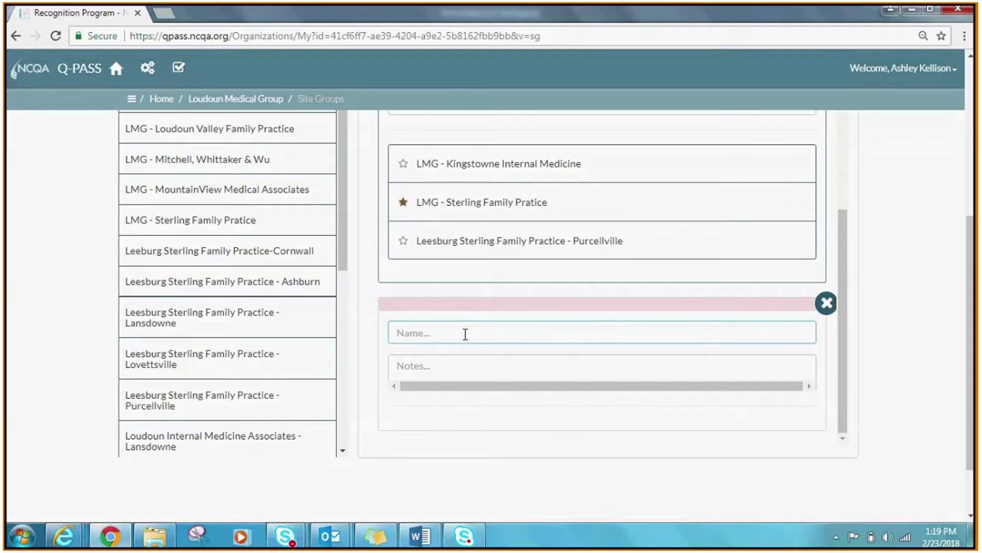
pyautogui.write('Brand')
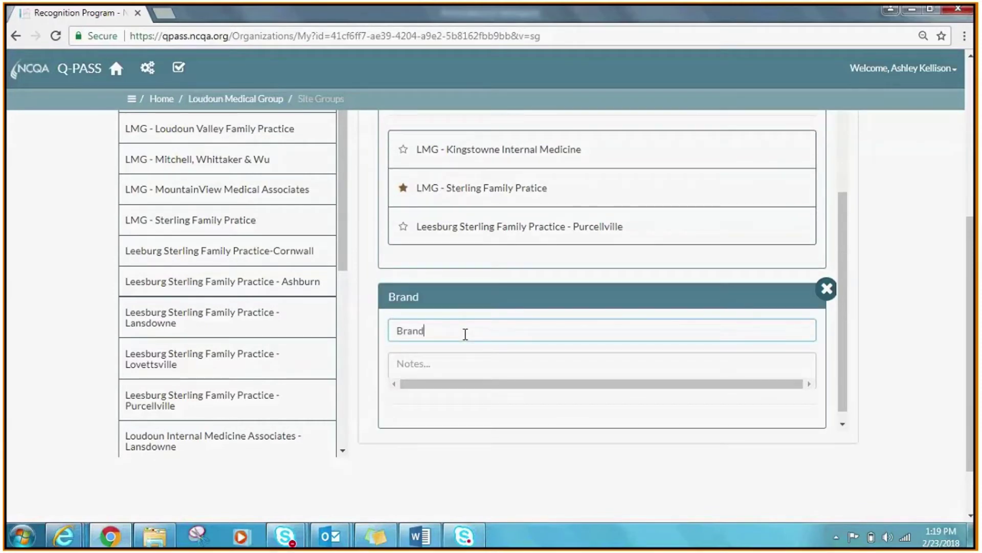
pyautogui.write(' New')
# Add the Leesburg Sterling Purcellville, Leeburg Sterling Cornwall and Leesburg Sterling Lovettsville family practice sites to the Brand New group
pyautogui.moveTo(176, 407); pyautogui.dragTo(424, 384)
pyautogui.moveTo(180, 253); pyautogui.dragTo(527, 334)
pyautogui.moveTo(176, 362); pyautogui.dragTo(512, 358)
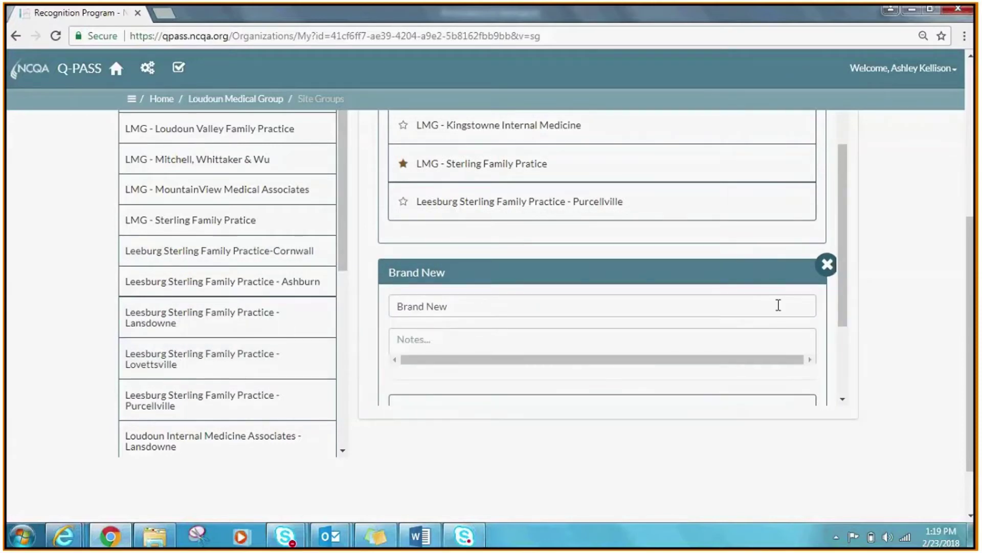
pyautogui.scroll(-3, 778, 305)
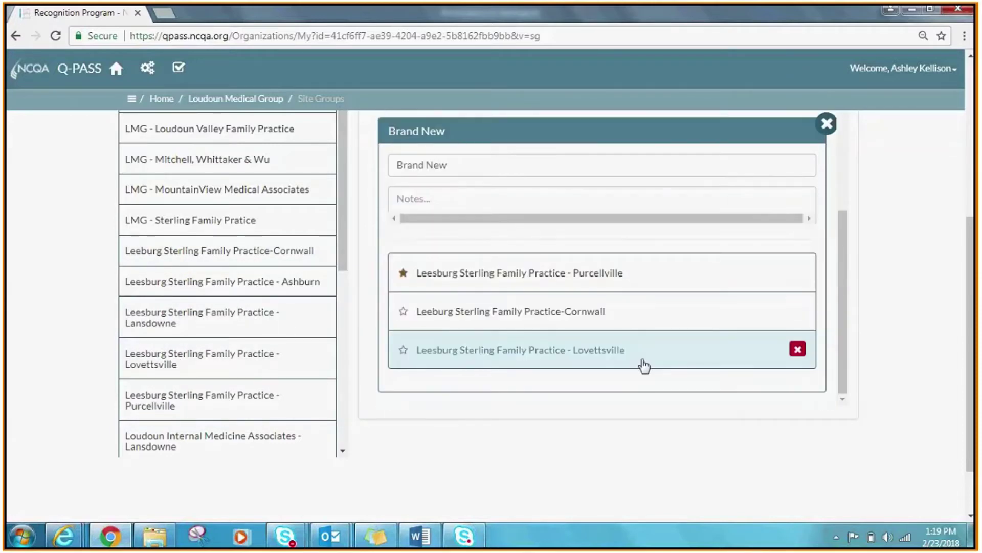
# Make Leesburg Sterling Family Practice - Lovettsville the primary site of the Brand New group and save the site groups
pyautogui.click(403, 349)
pyautogui.scroll(2, 976, 310)
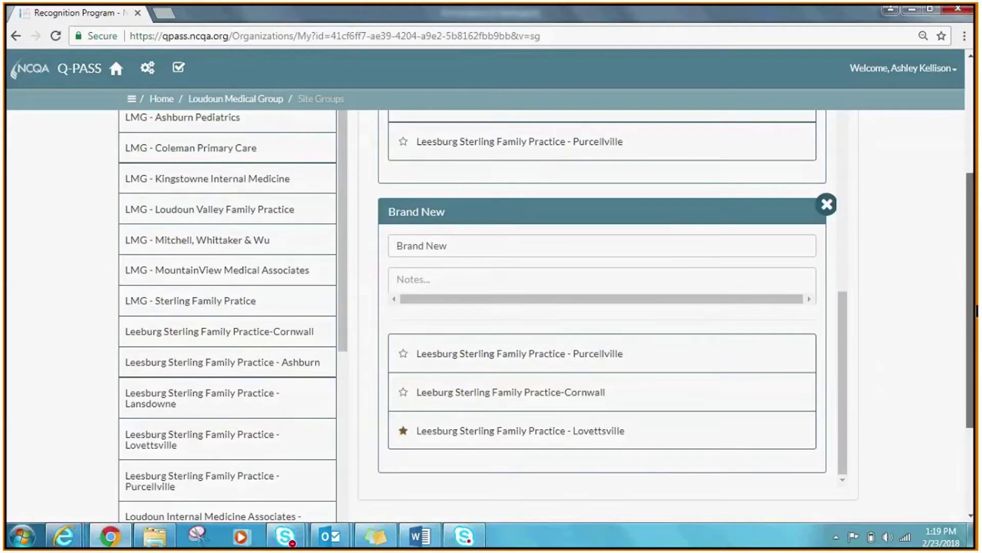
pyautogui.scroll(4, 976, 310)
pyautogui.click(834, 220)
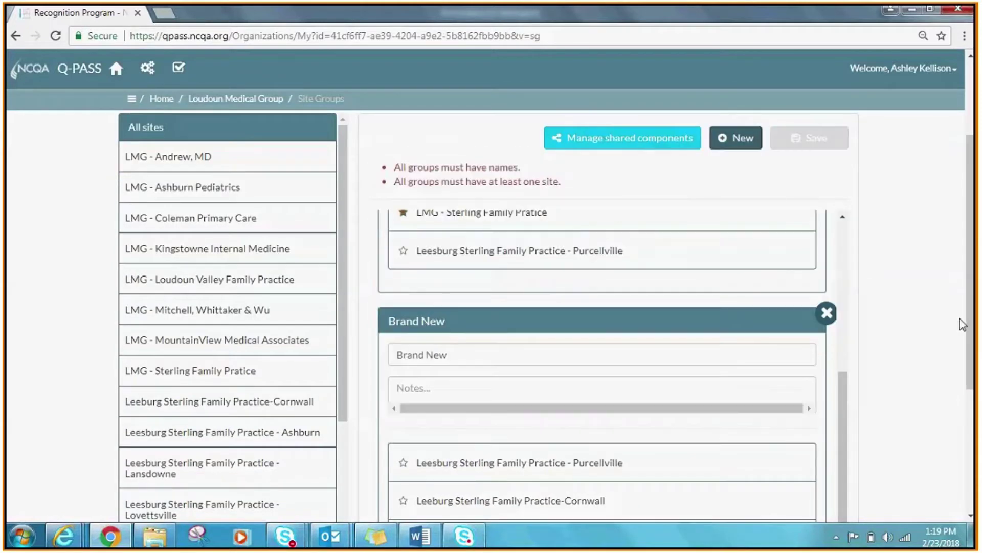
# Create a third site group named Annual Reporting below the Brand New group
pyautogui.scroll(-2, 974, 361)
pyautogui.scroll(-3, 975, 361)
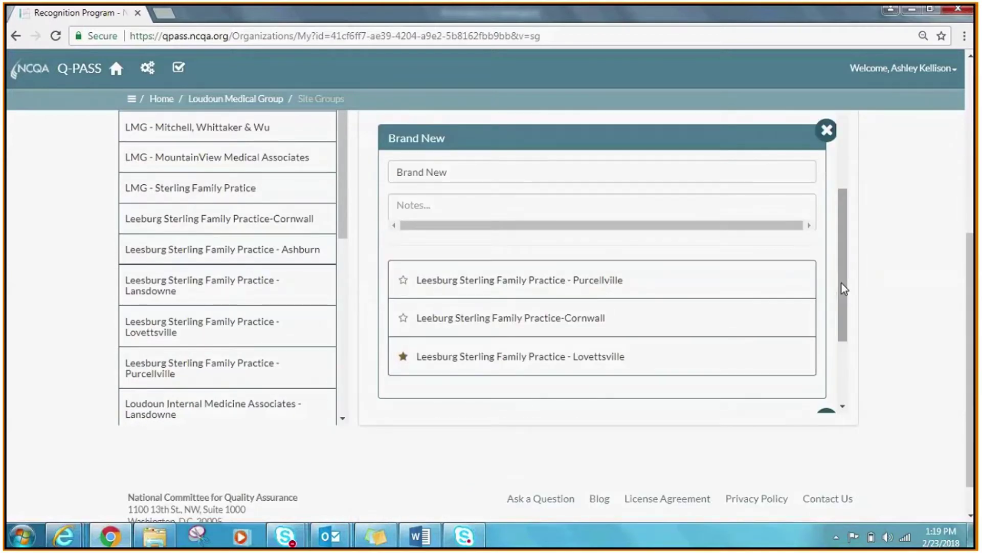
pyautogui.scroll(-3, 842, 284)
pyautogui.click(447, 302)
pyautogui.write('Ann')
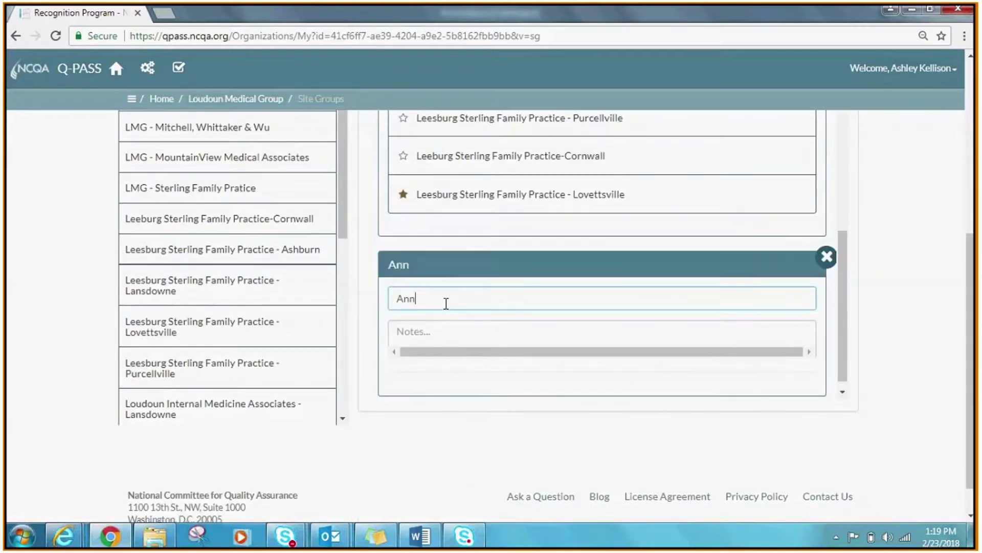
pyautogui.write('ual Reporting')
# Look through the rest of the practice site list and continue the organization setup to shared credits
pyautogui.click(315, 182)
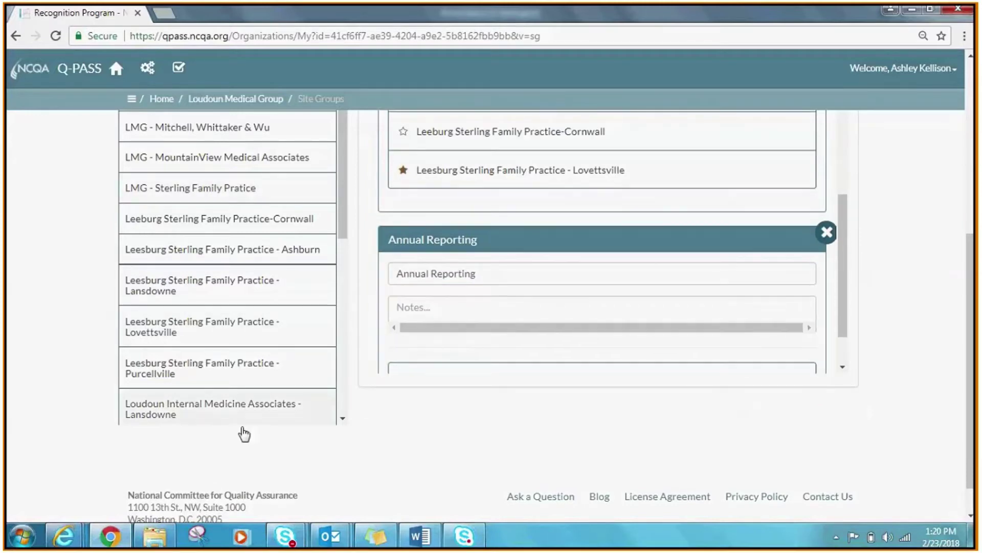
pyautogui.click(343, 419)
pyautogui.scroll(-5, 333, 369)
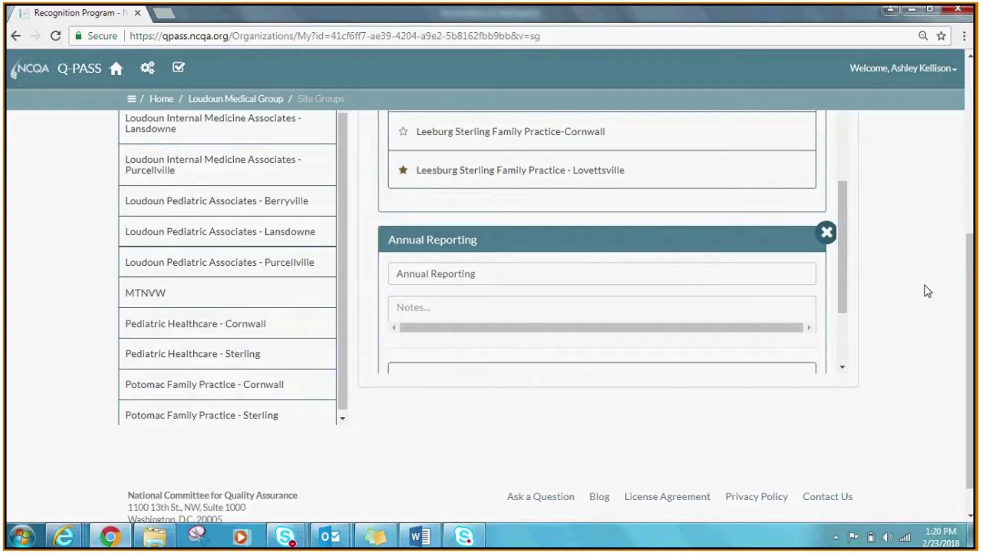
pyautogui.moveTo(977, 313); pyautogui.dragTo(976, 193)
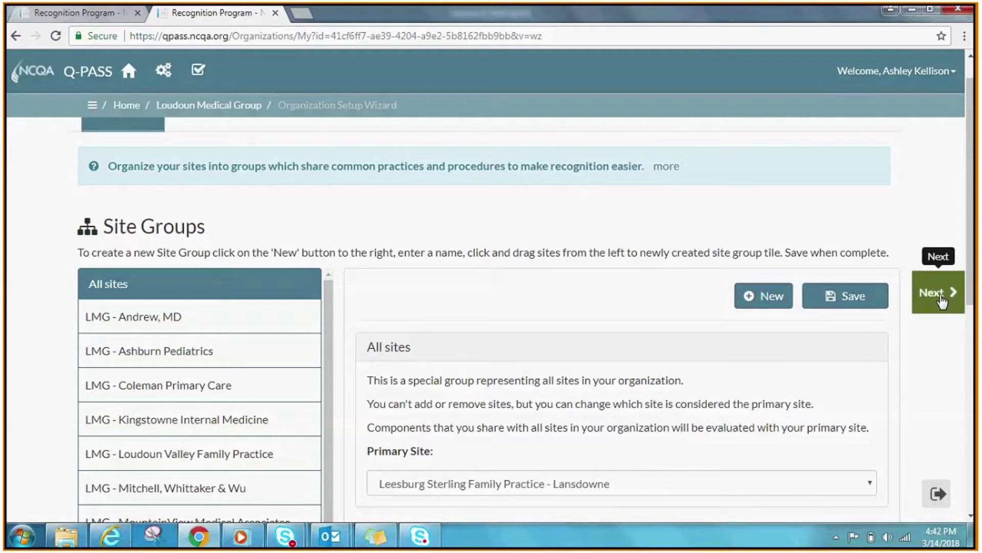
pyautogui.click(941, 299)
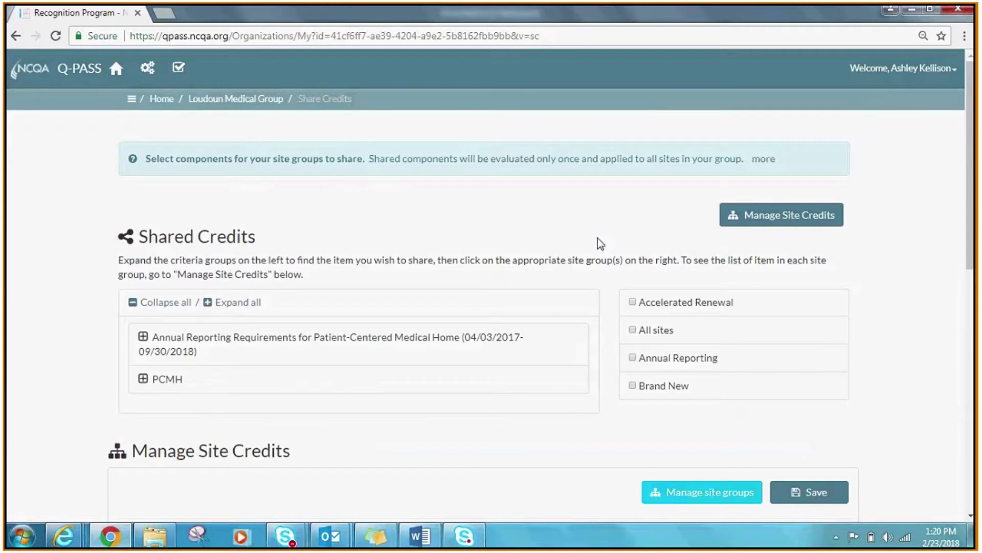
# Expand PCMH, All PCMH Criteria and Care Coordination and Care Transitions (All), and select Acute Care After Hours Coordination - Documented Process
pyautogui.scroll(-1, 974, 194)
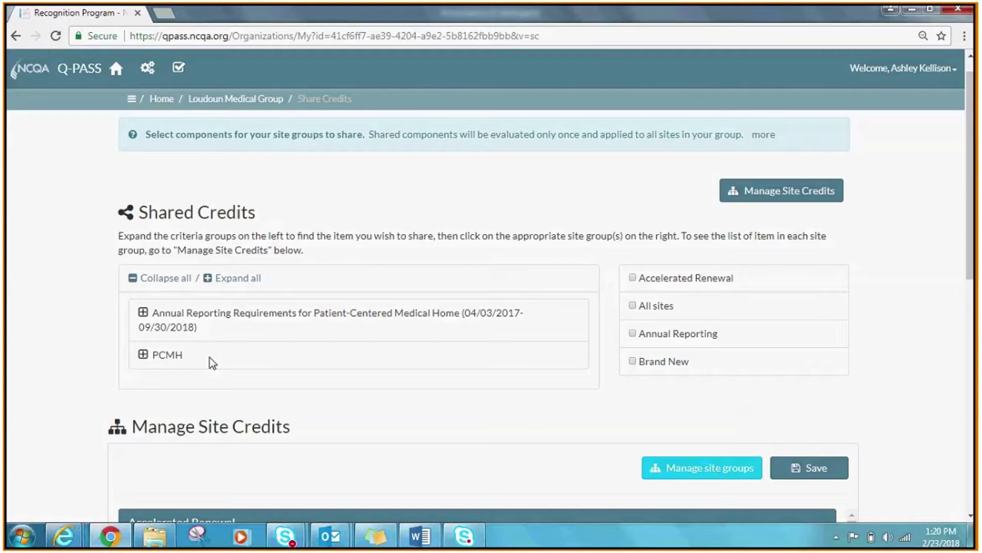
pyautogui.moveTo(976, 216); pyautogui.dragTo(977, 242)
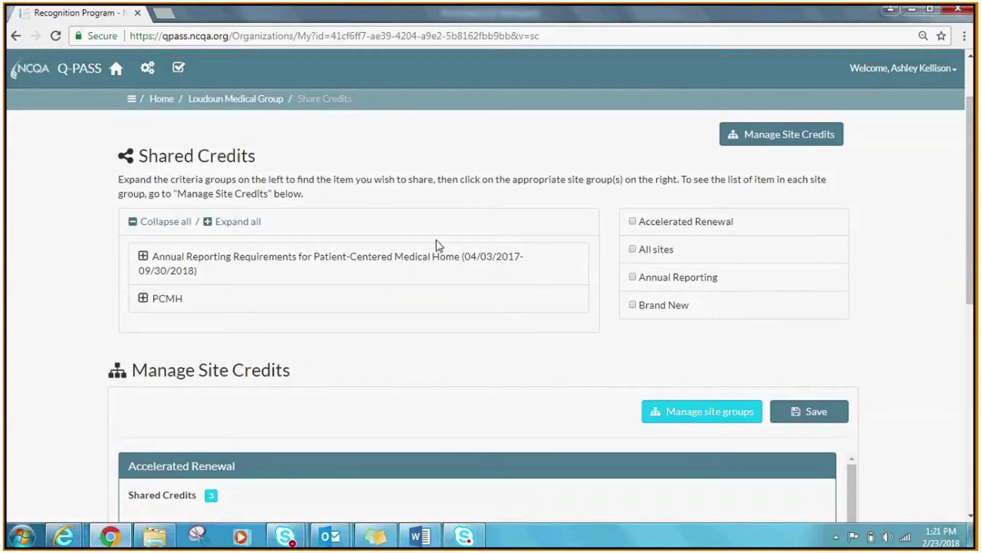
pyautogui.click(144, 299)
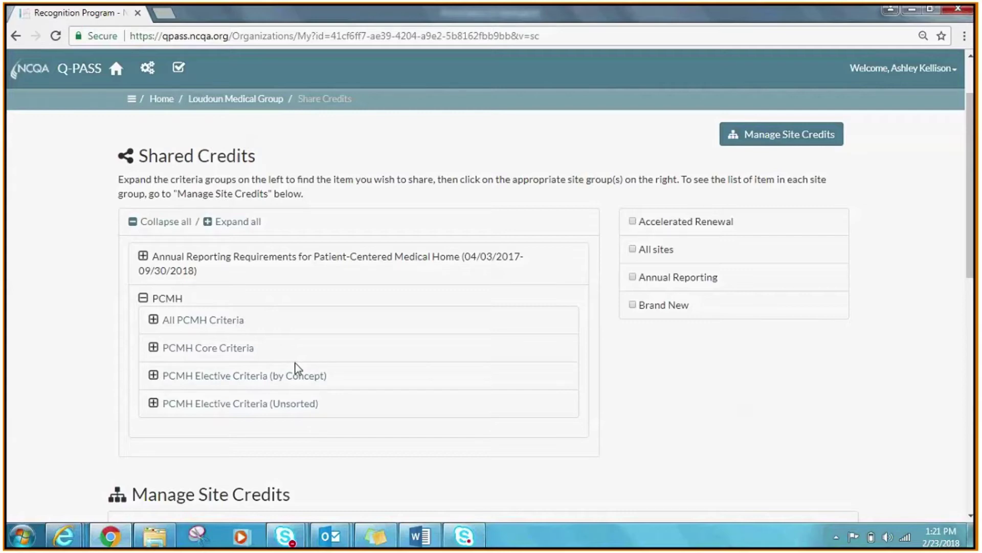
pyautogui.click(153, 319)
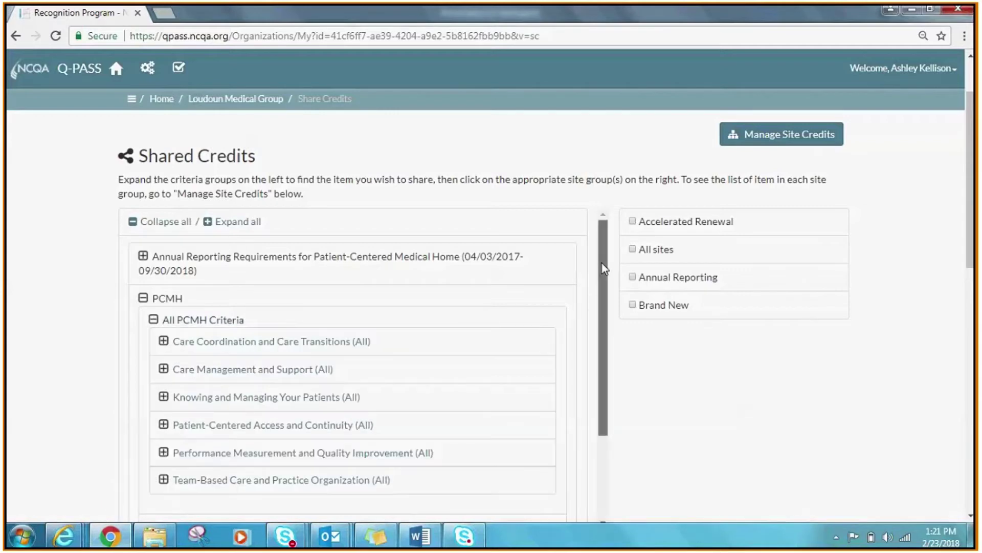
pyautogui.moveTo(605, 269); pyautogui.dragTo(603, 311)
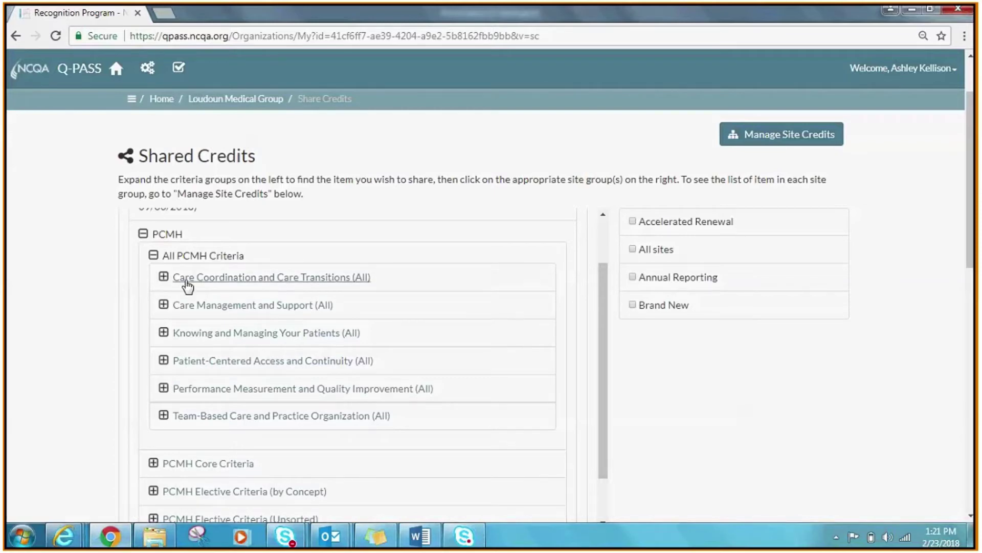
pyautogui.click(164, 276)
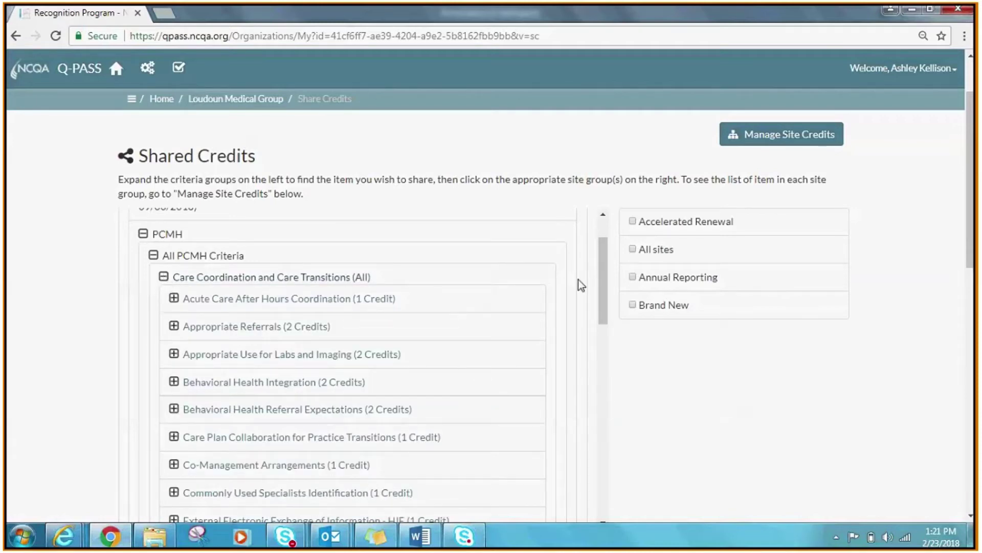
pyautogui.moveTo(598, 259); pyautogui.dragTo(619, 235)
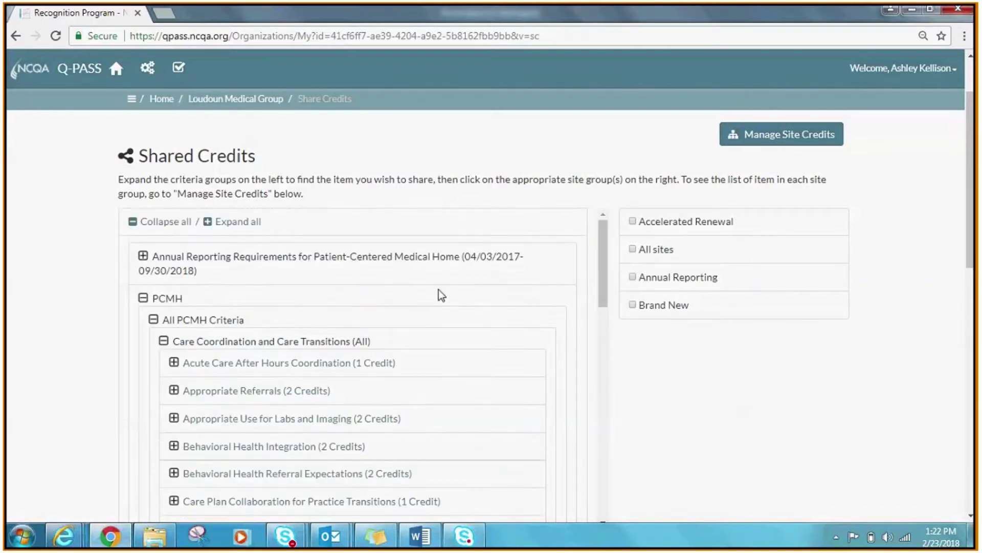
pyautogui.click(174, 363)
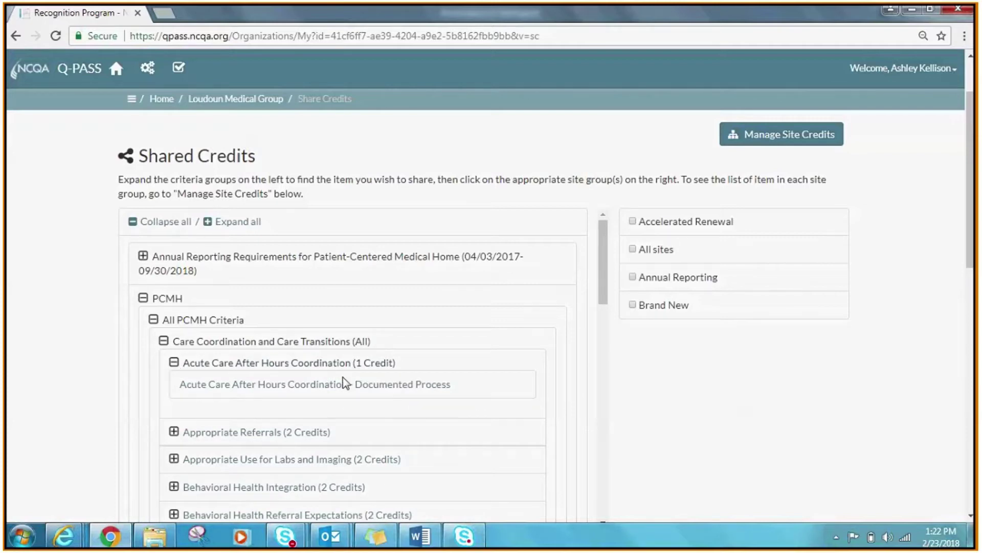
pyautogui.click(269, 393)
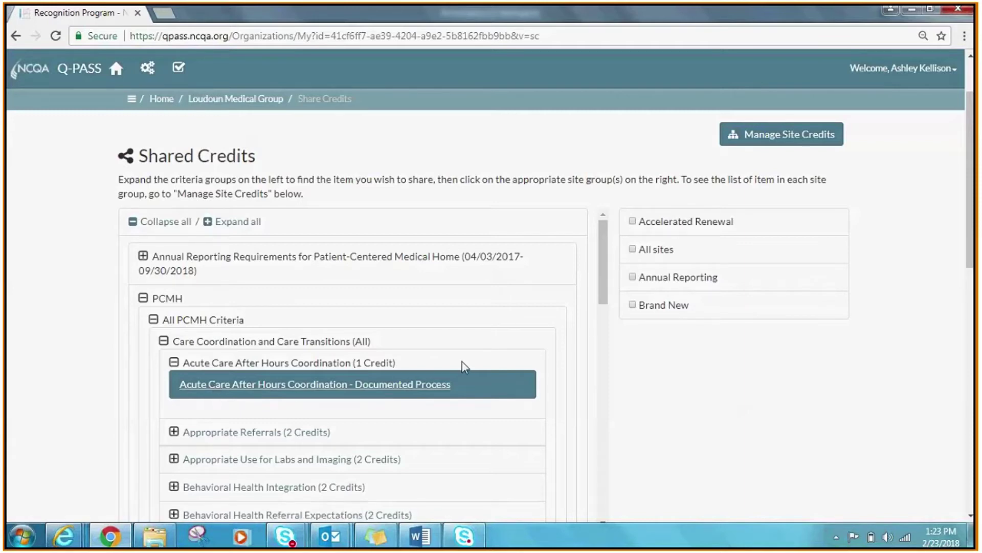
# Share Acute Care After Hours Coordination - Documented Process with the Accelerated Renewal site group
pyautogui.click(633, 222)
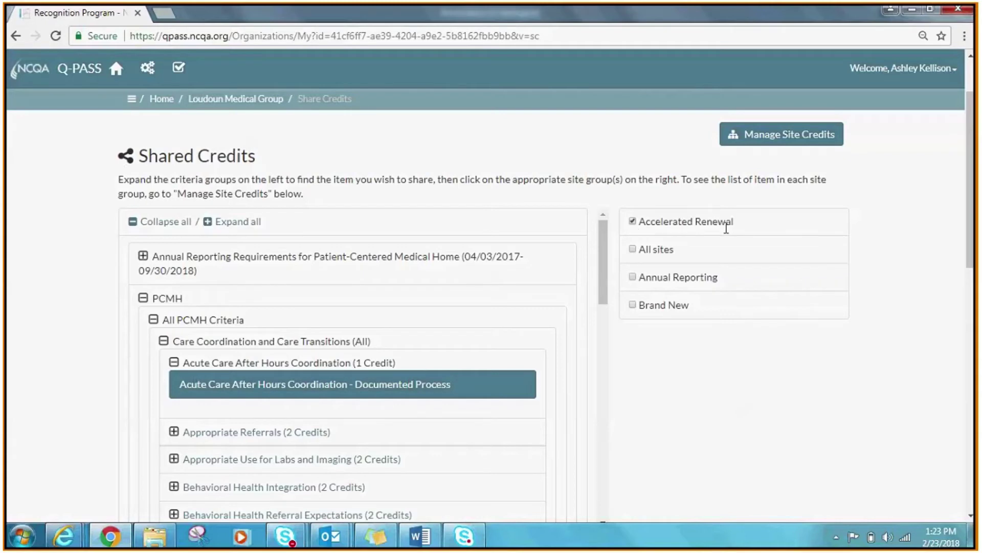
pyautogui.scroll(-3, 797, 413)
pyautogui.scroll(-5, 974, 307)
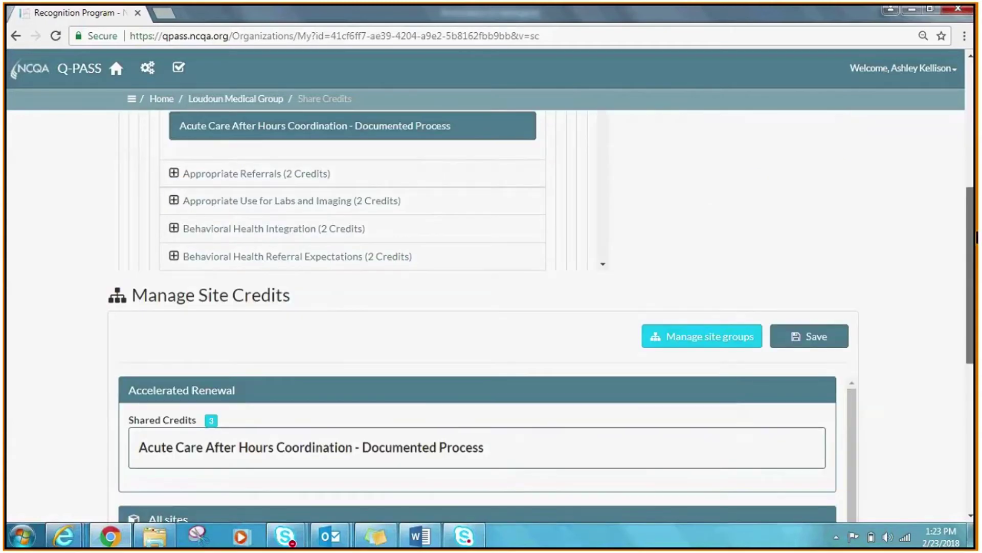
# Remove the Acute Care After Hours Coordination - Documented Process credit from the Accelerated Renewal group and accept the removal
pyautogui.scroll(-1, 975, 307)
pyautogui.moveTo(204, 232)
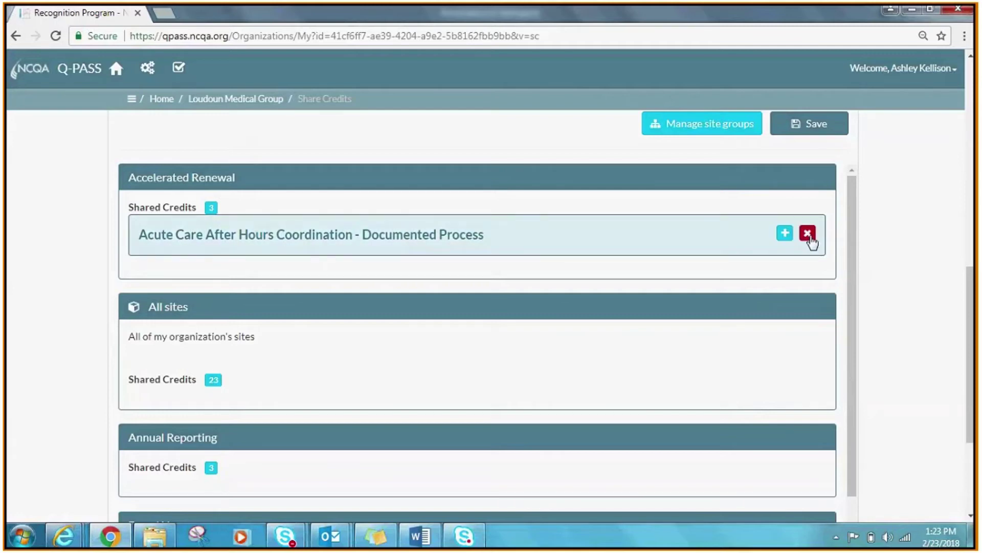
pyautogui.click(808, 234)
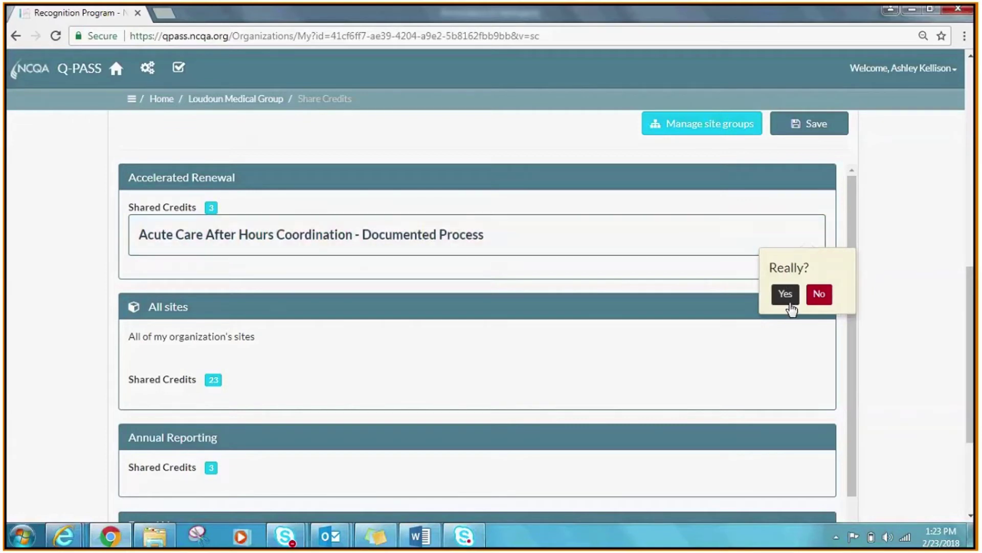
pyautogui.click(786, 296)
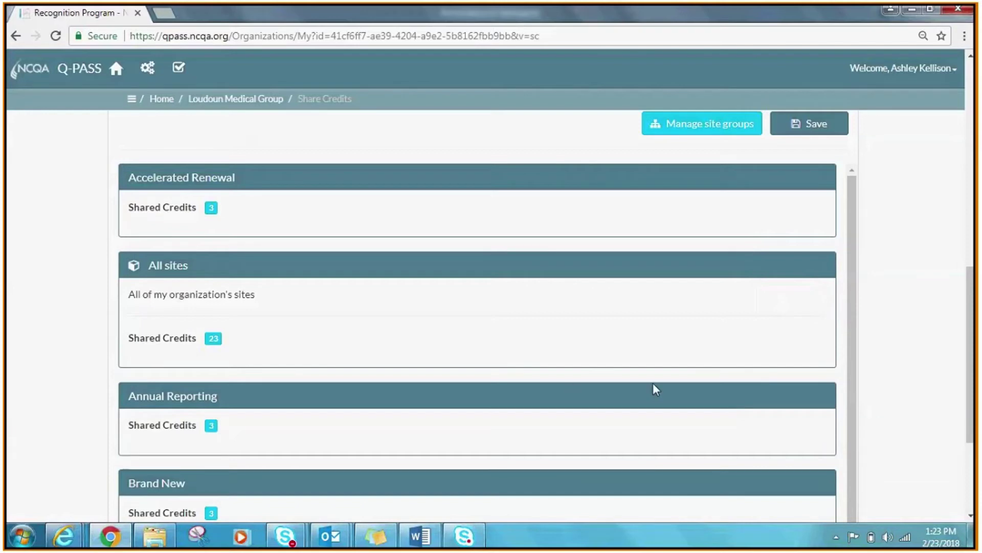
# Share Acute Care After Hours Coordination - Documented Process with the All sites group
pyautogui.moveTo(975, 280); pyautogui.dragTo(974, 178)
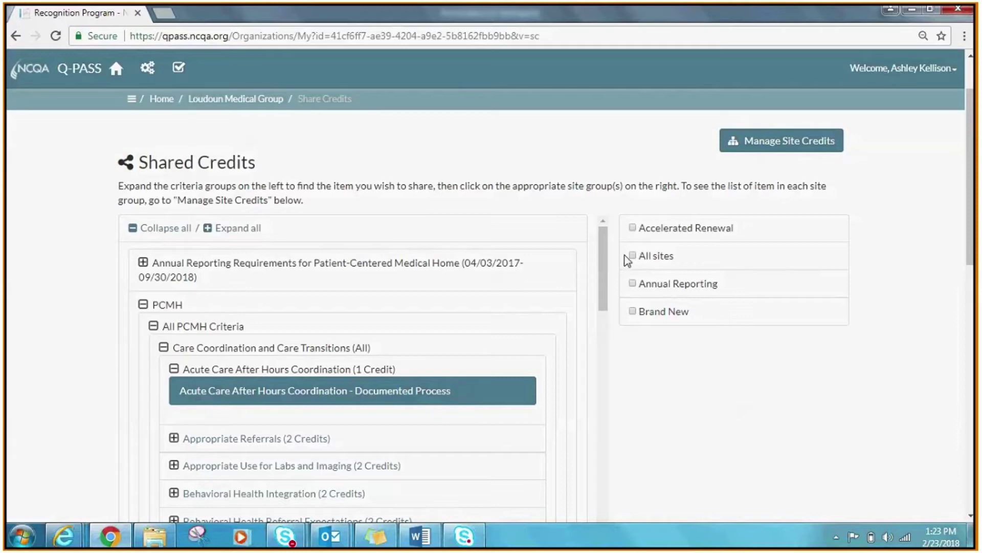
pyautogui.scroll(-6, 635, 262)
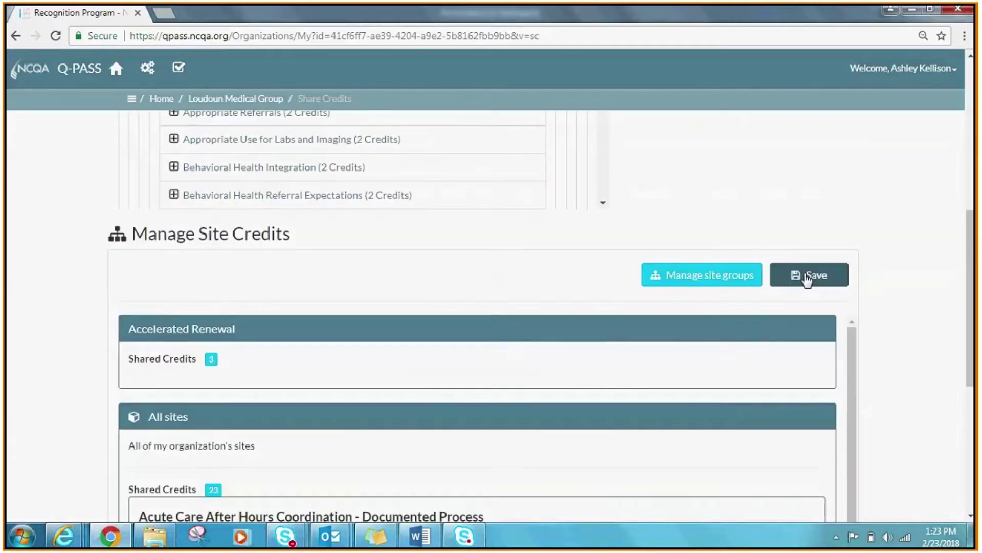
# Expand Appropriate Referrals and share its Evidence of Implementation component with the Brand New site group
pyautogui.moveTo(976, 267); pyautogui.dragTo(959, 201)
pyautogui.moveTo(138, 309)
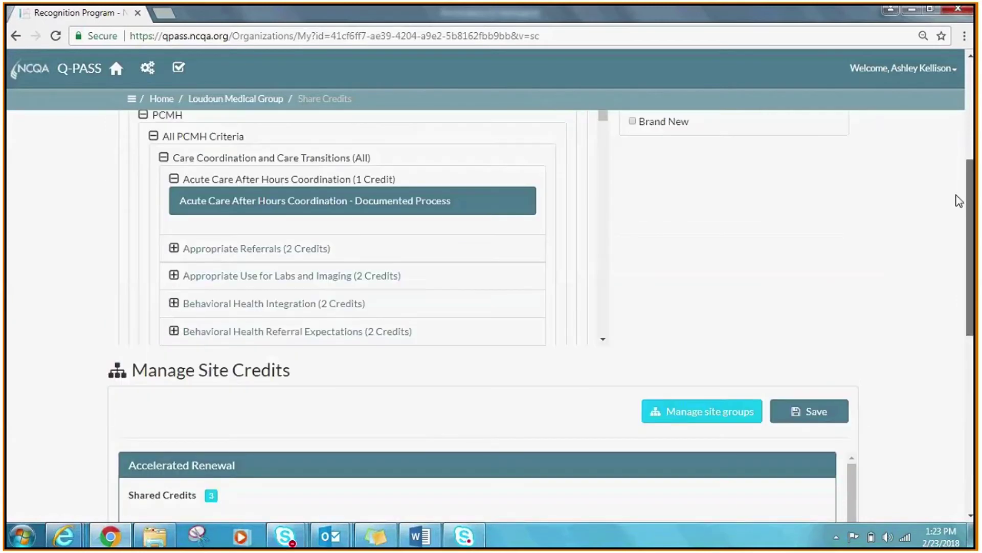
pyautogui.scroll(2, 175, 342)
pyautogui.click(174, 335)
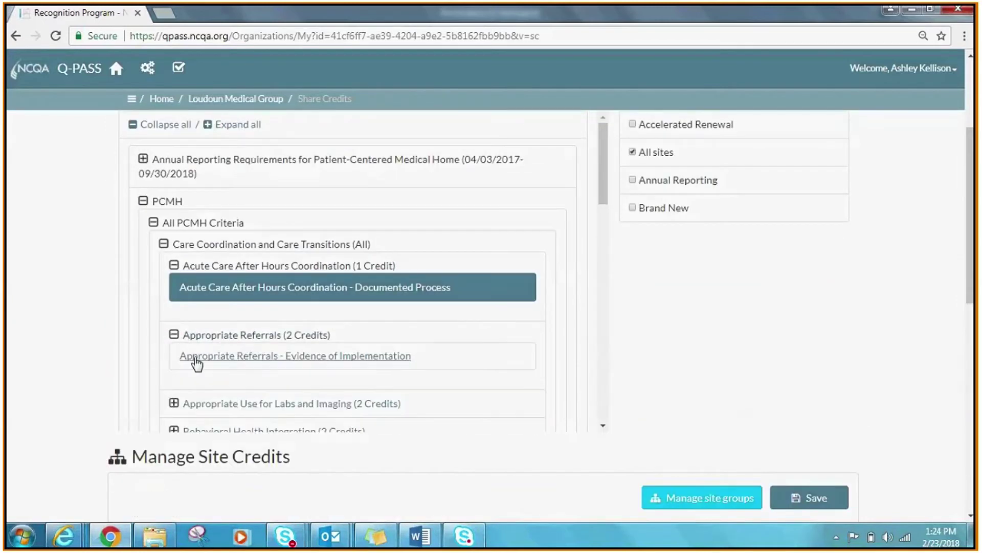
pyautogui.click(195, 358)
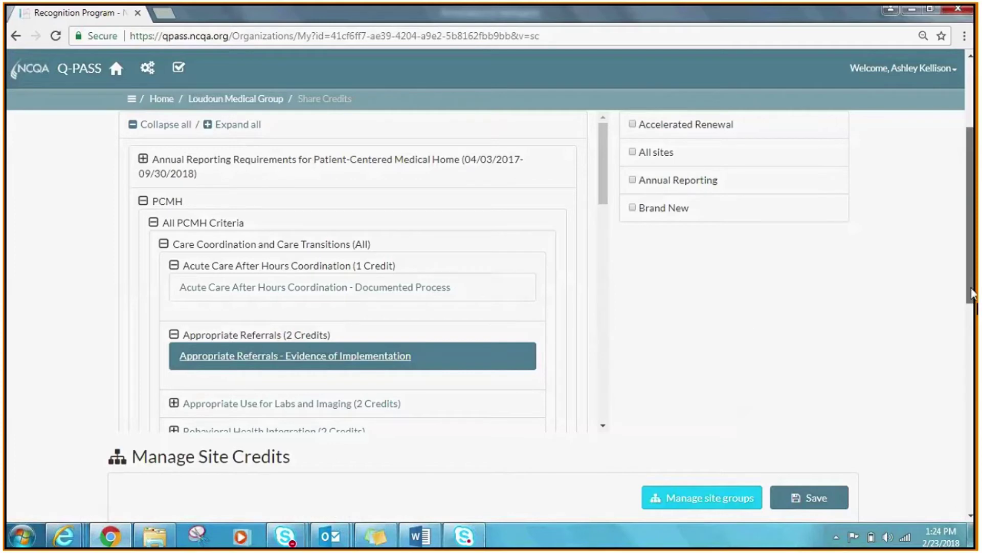
pyautogui.moveTo(971, 299); pyautogui.dragTo(964, 273)
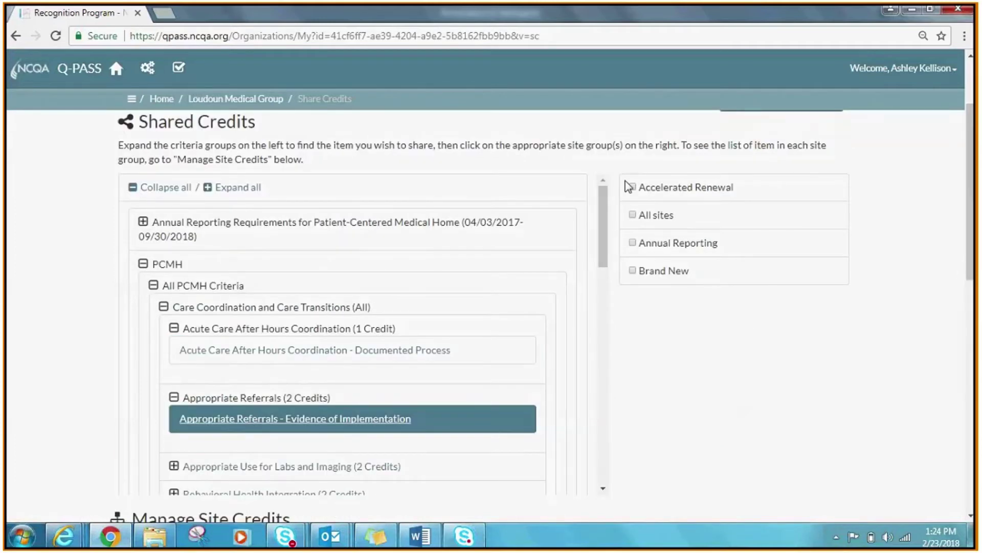
pyautogui.click(633, 271)
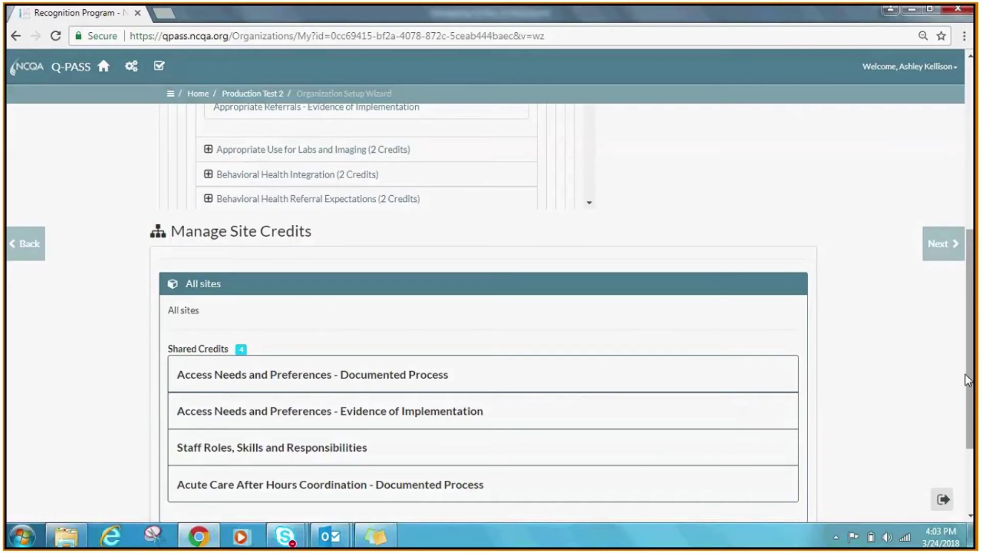
pyautogui.moveTo(582, 486)
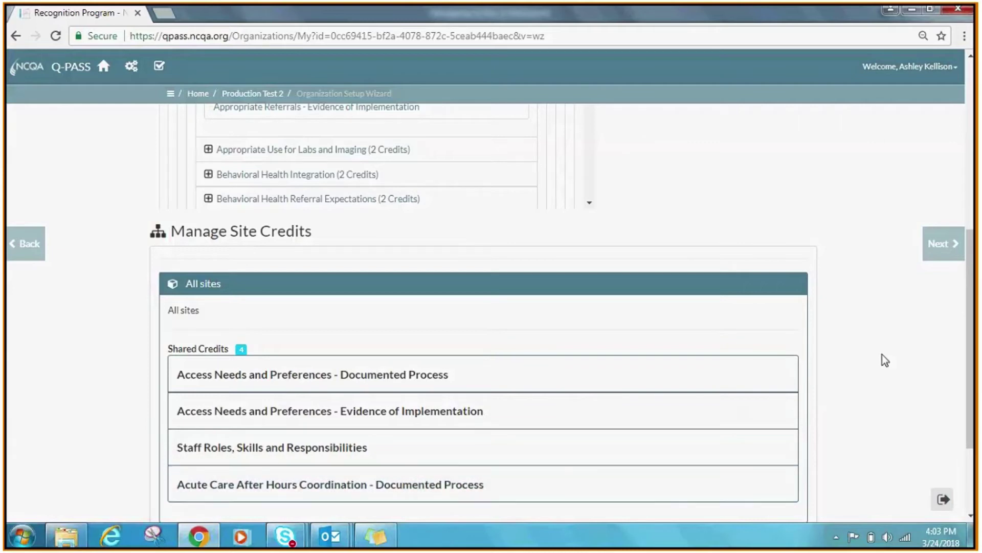
pyautogui.moveTo(501, 423)
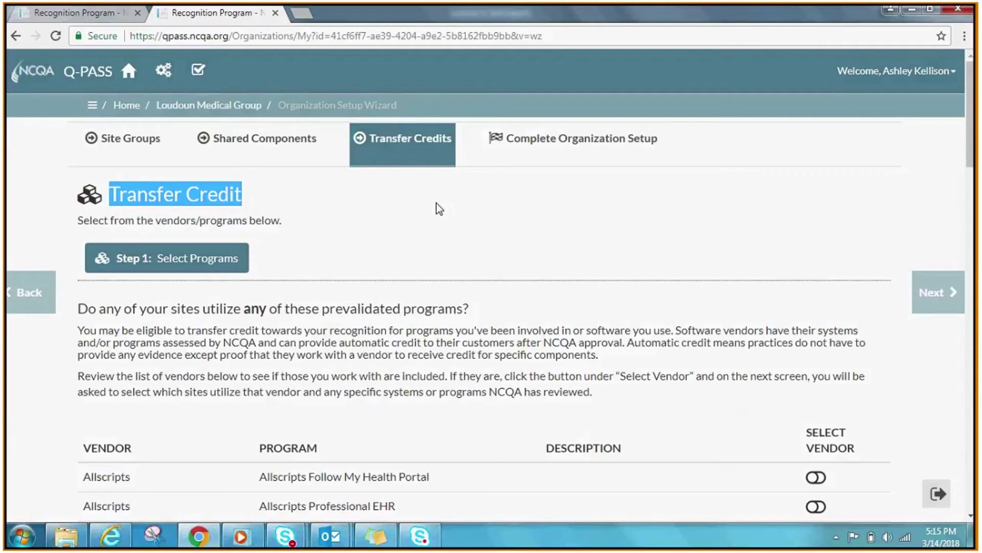
# Select eClinicalWorks EHR/ Practice Management System, V10 & V11 and IBM Phytel Outreach as prevalidated programs for transfer credit
pyautogui.scroll(-5, 439, 209)
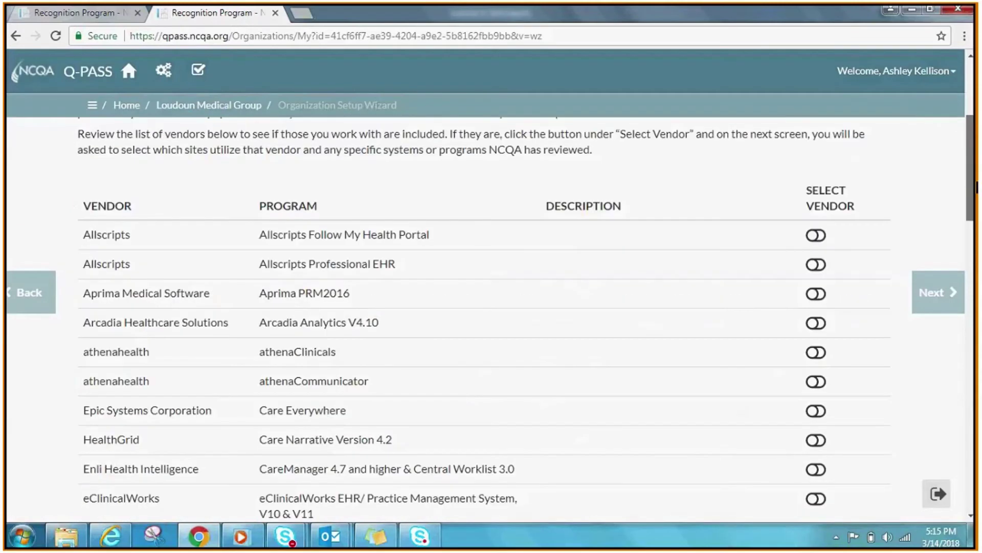
pyautogui.scroll(-3, 484, 317)
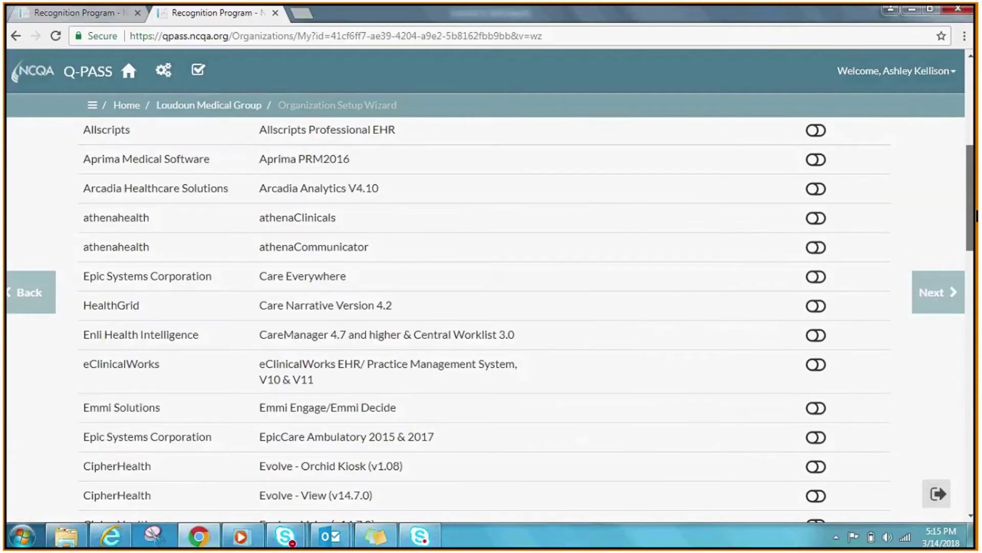
pyautogui.scroll(-1, 976, 218)
pyautogui.moveTo(976, 217); pyautogui.dragTo(977, 233)
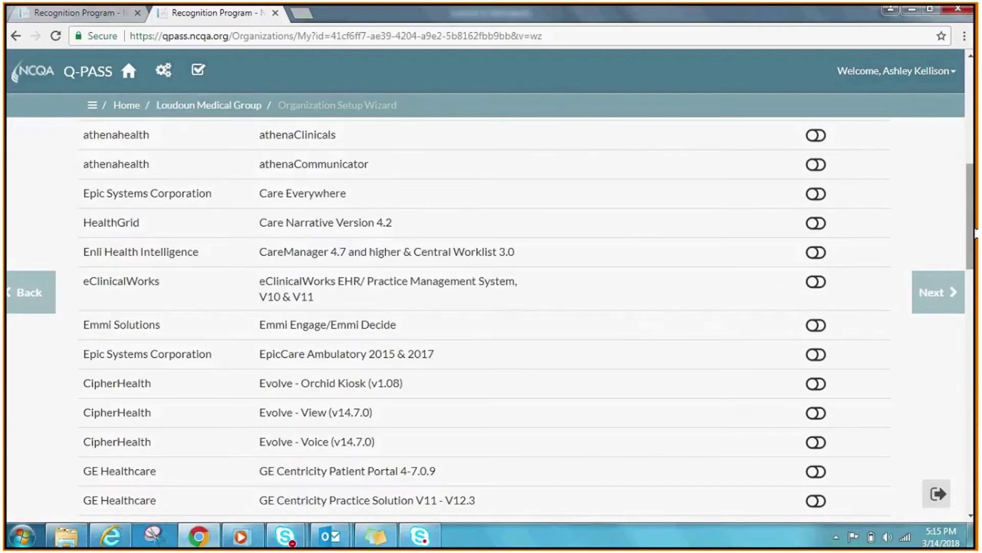
pyautogui.click(819, 288)
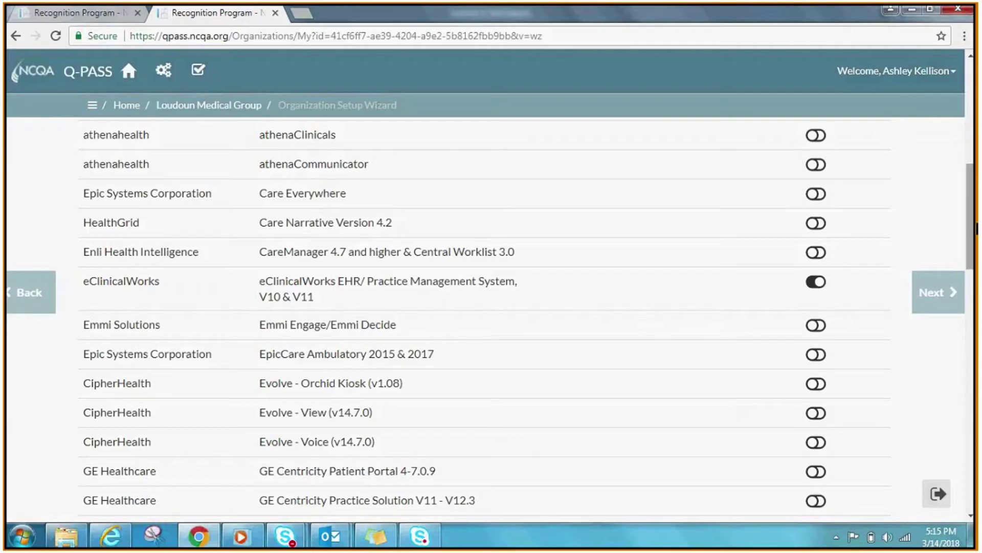
pyautogui.moveTo(976, 230); pyautogui.dragTo(976, 306)
pyautogui.click(816, 342)
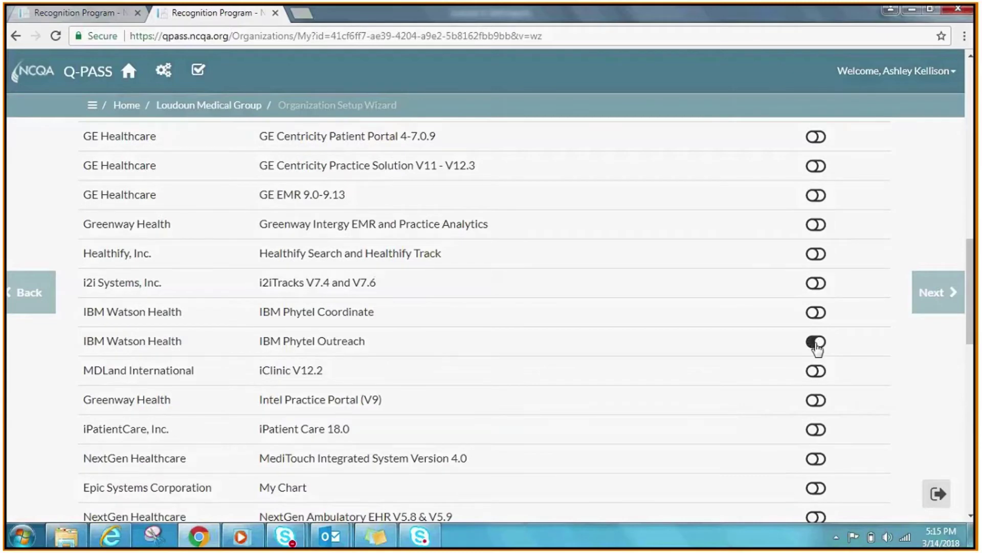
# Finish the vendor program selection and continue to the Select Sites stage of the transfer credit setup
pyautogui.moveTo(976, 265); pyautogui.dragTo(976, 266)
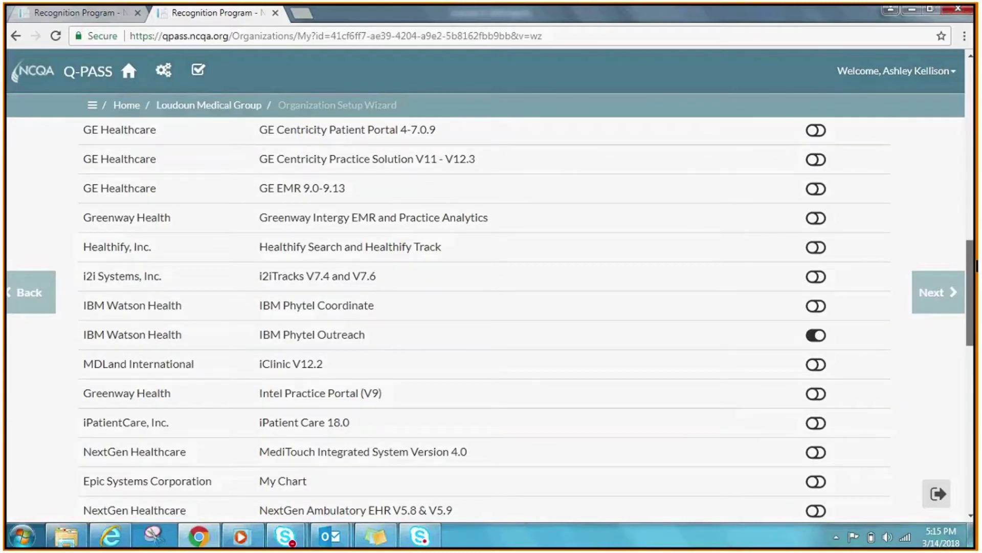
pyautogui.scroll(-6, 976, 266)
pyautogui.scroll(-2, 976, 266)
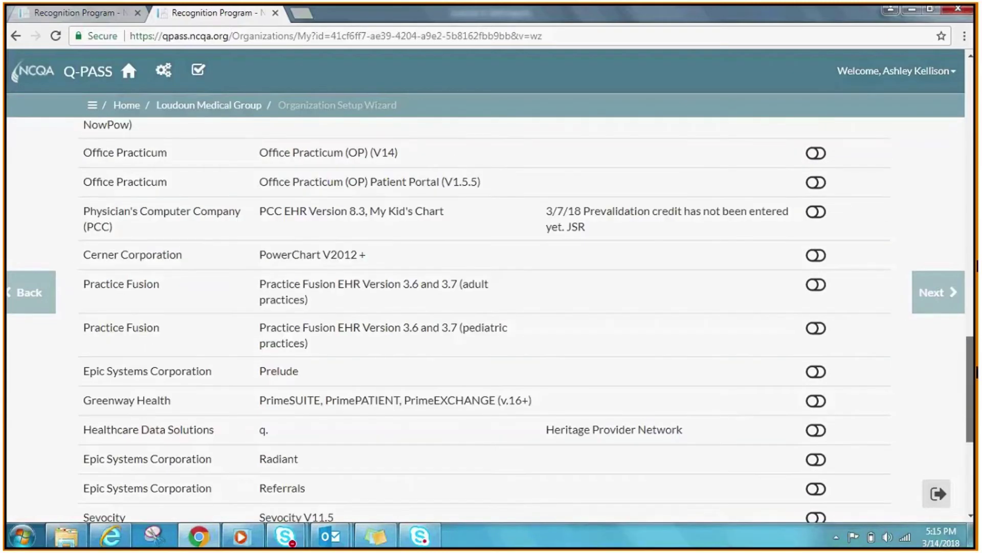
pyautogui.scroll(-5, 976, 266)
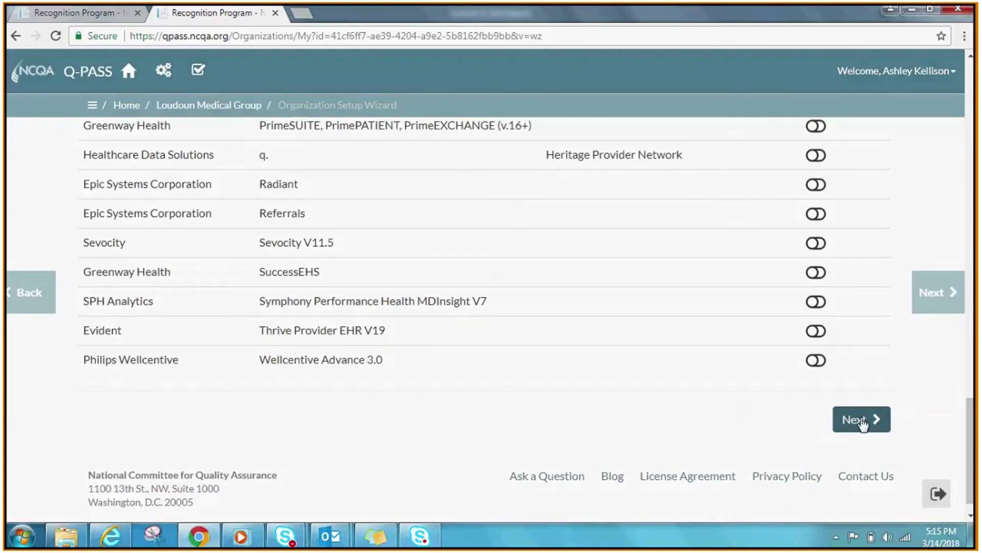
pyautogui.click(861, 419)
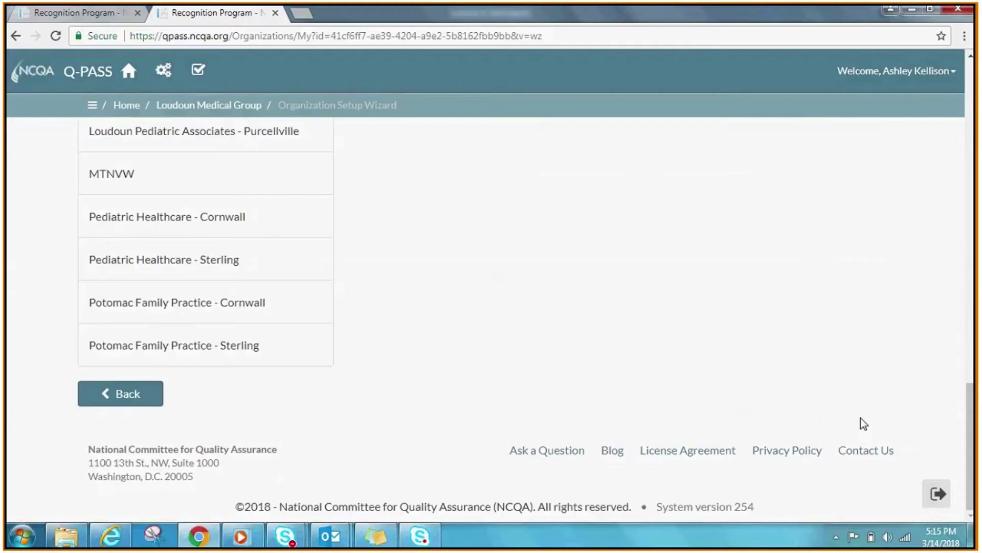
# Assign the All sites group to both eClinicalWorks EHR/ Practice Management System, V10 & V11 and IBM Phytel Outreach
pyautogui.scroll(1, 976, 396)
pyautogui.moveTo(976, 397); pyautogui.dragTo(976, 148)
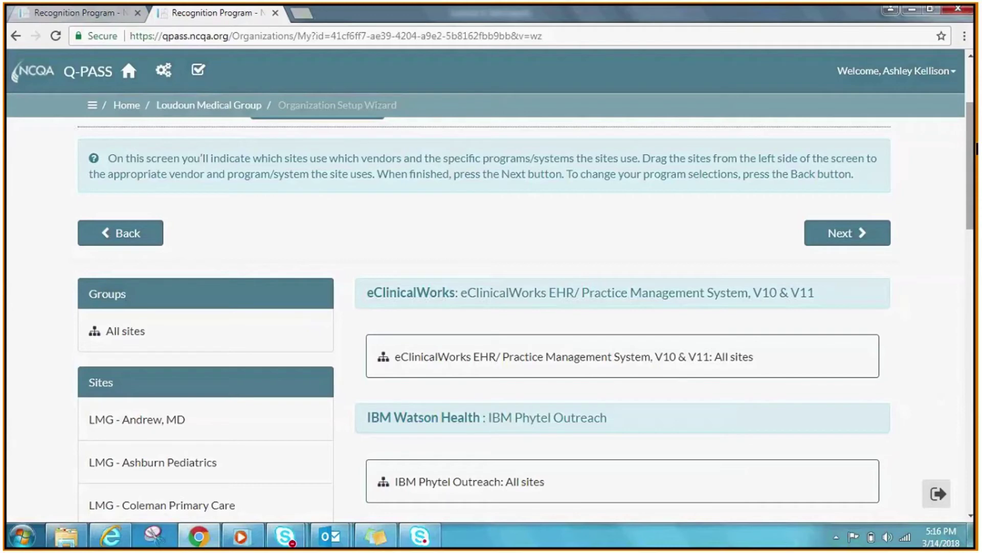
pyautogui.moveTo(440, 357)
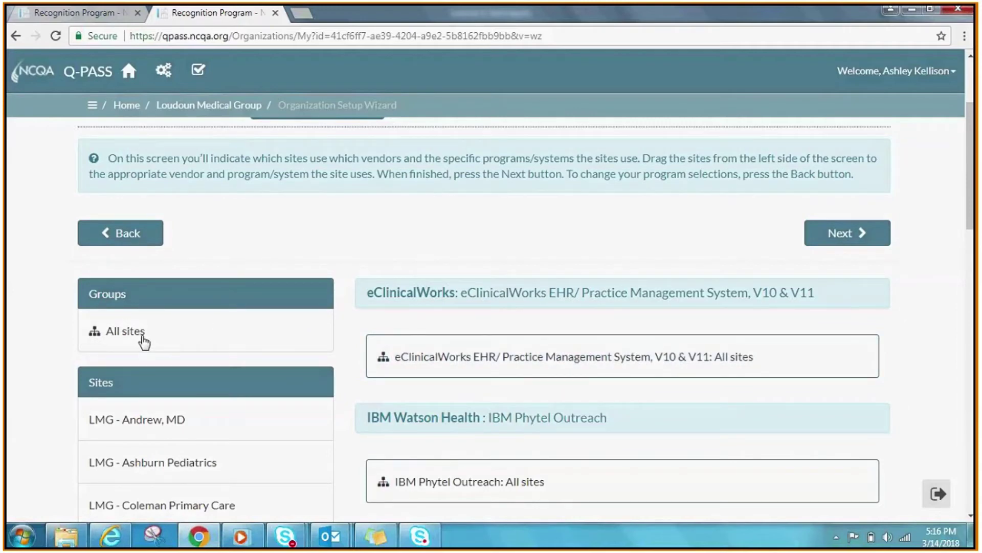
pyautogui.moveTo(144, 342); pyautogui.dragTo(465, 344)
pyautogui.moveTo(218, 339); pyautogui.dragTo(539, 469)
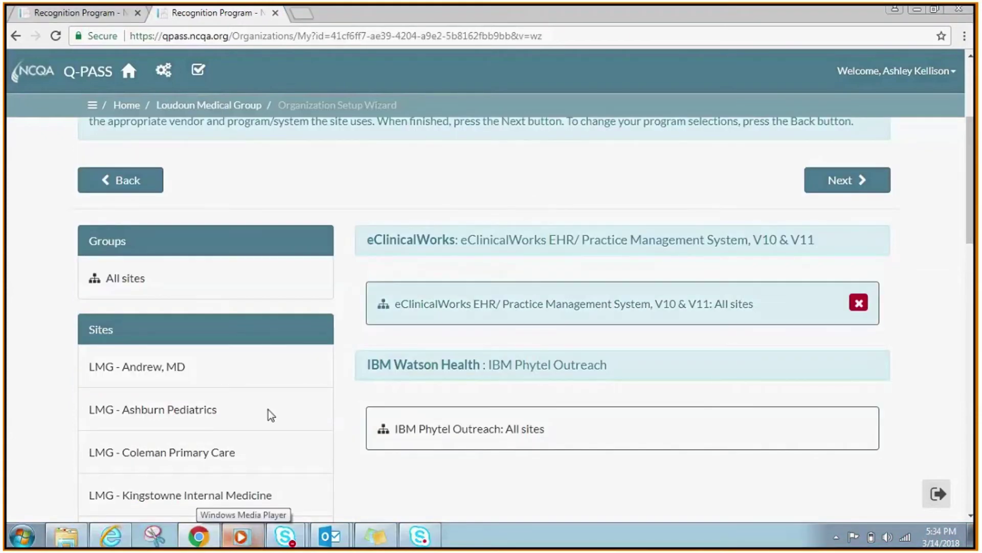
pyautogui.moveTo(201, 369); pyautogui.dragTo(306, 351)
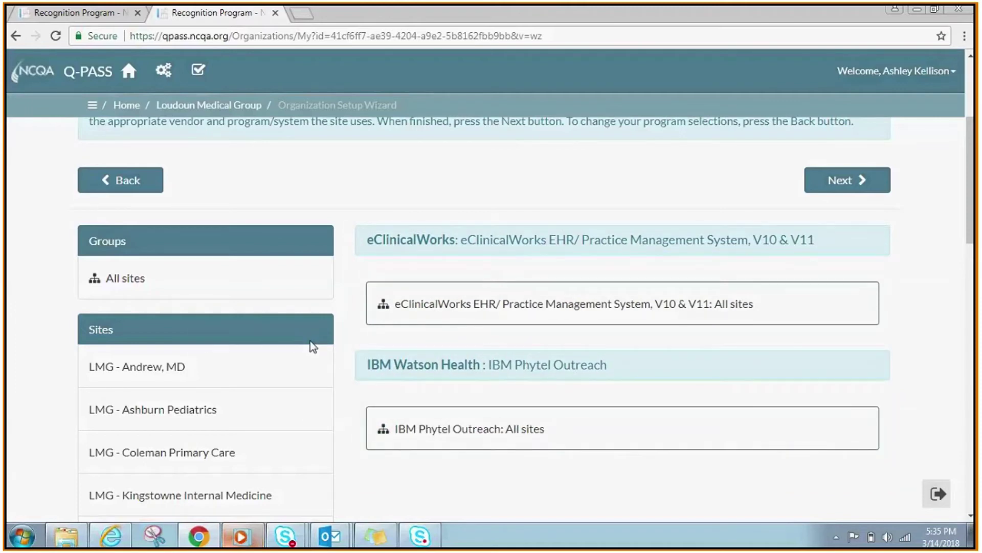
# Accept the site assignments and continue to the Provide Evidence stage for the selected vendor programs
pyautogui.scroll(2, 975, 149)
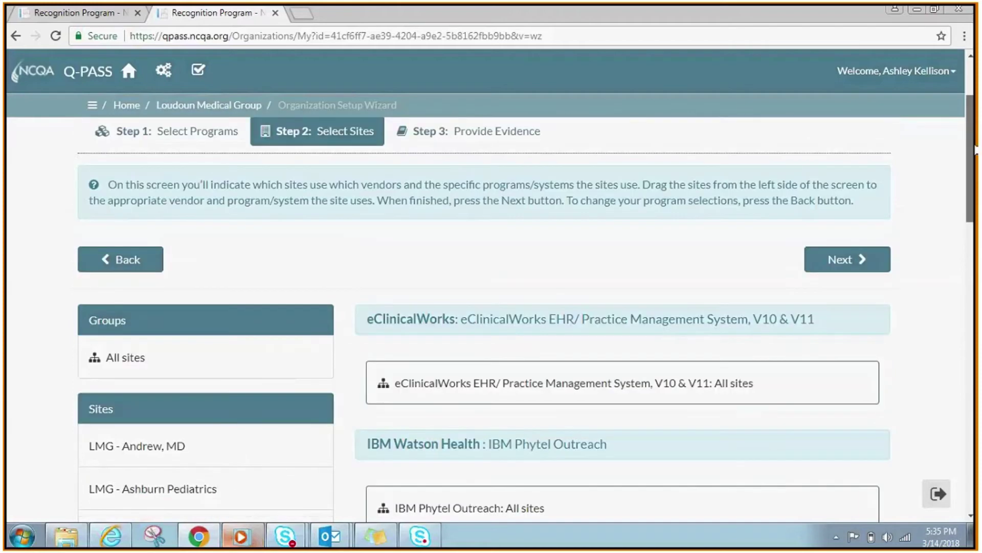
pyautogui.scroll(1, 975, 150)
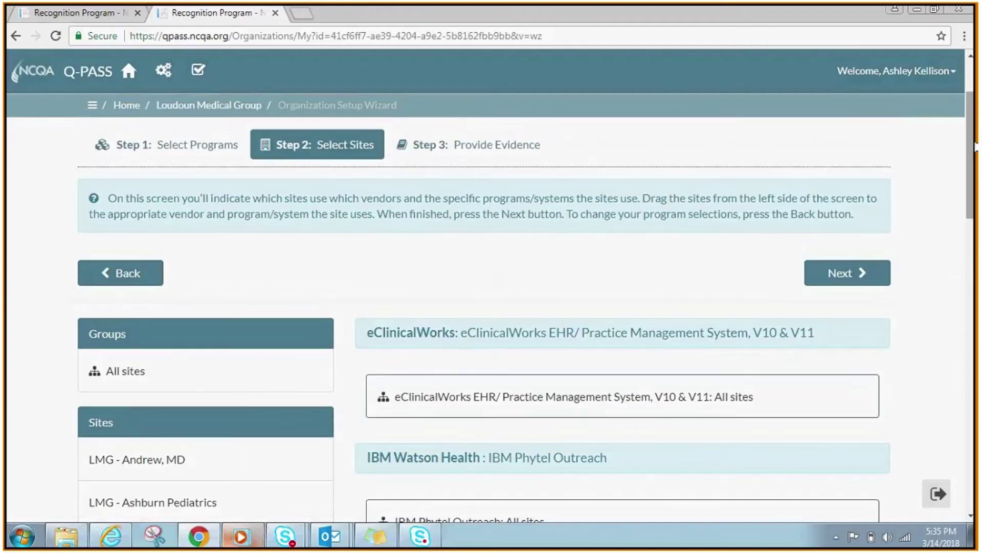
pyautogui.click(848, 270)
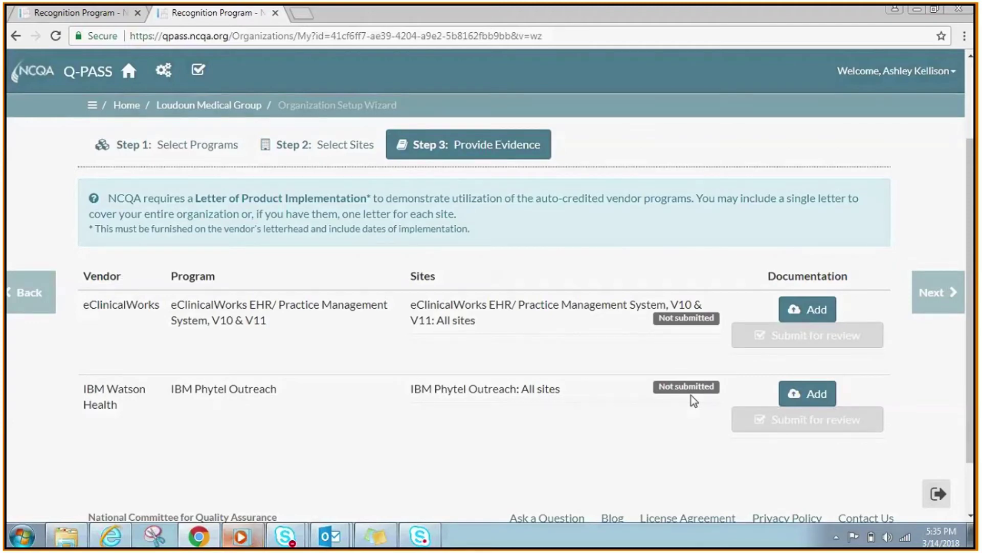
# Try attaching the Vendor Letter Example document from the Desktop as documentation for eClinicalWorks EHR/ Practice Management System, V10 & V11, and discard it
pyautogui.click(807, 309)
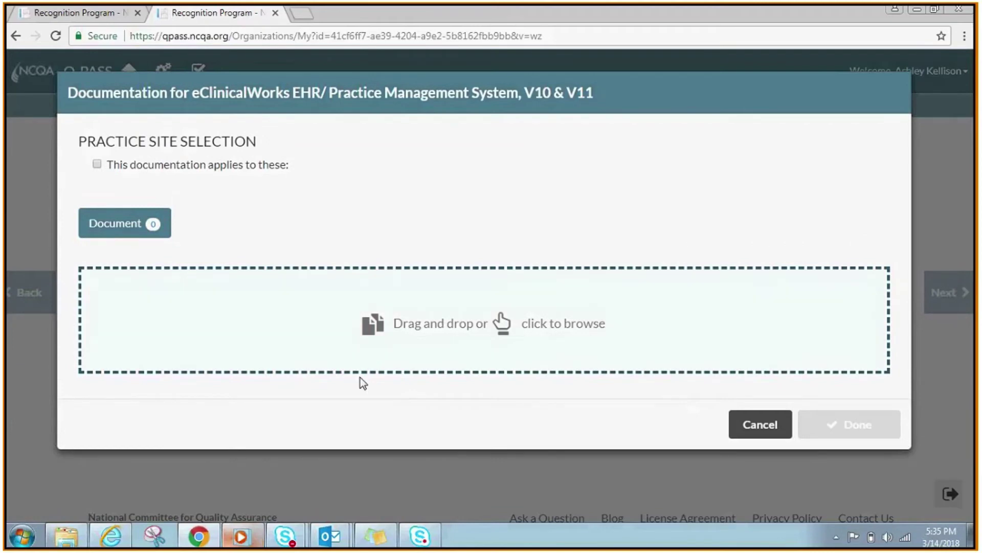
pyautogui.click(319, 328)
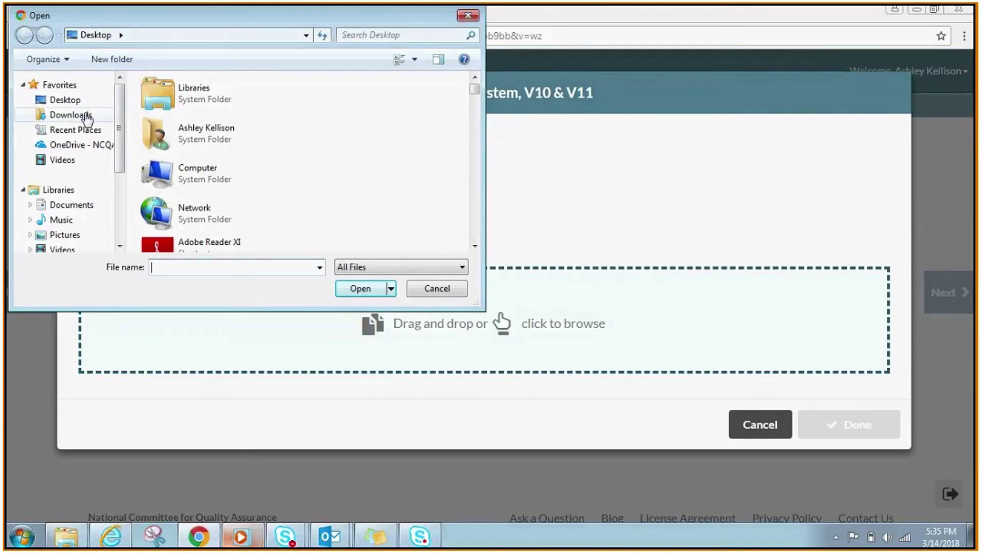
pyautogui.click(65, 100)
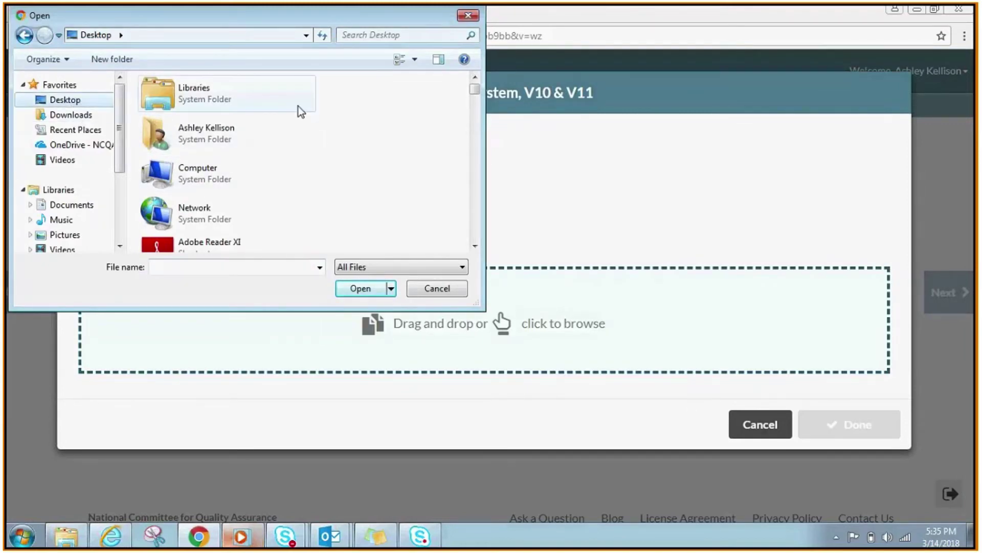
pyautogui.moveTo(475, 93); pyautogui.dragTo(473, 234)
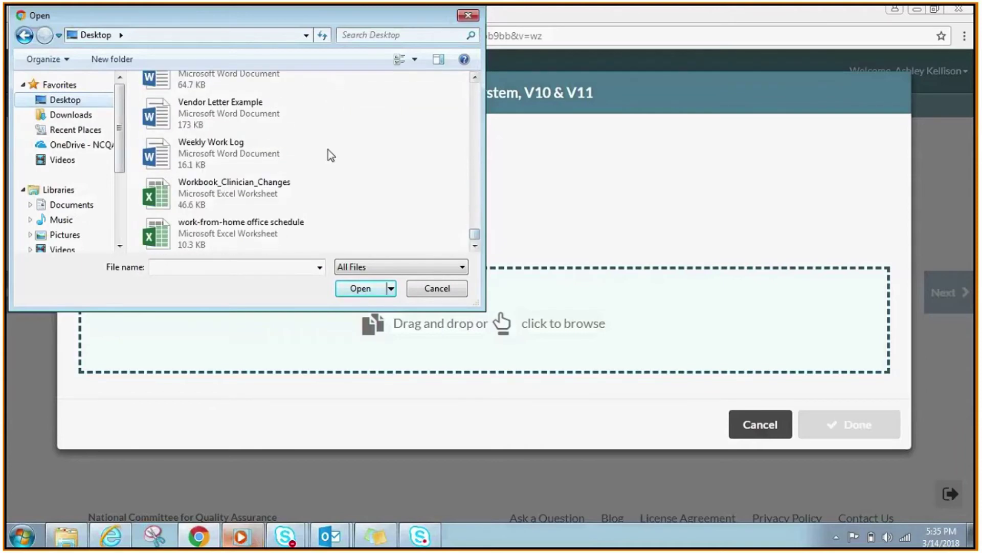
pyautogui.doubleClick(285, 122)
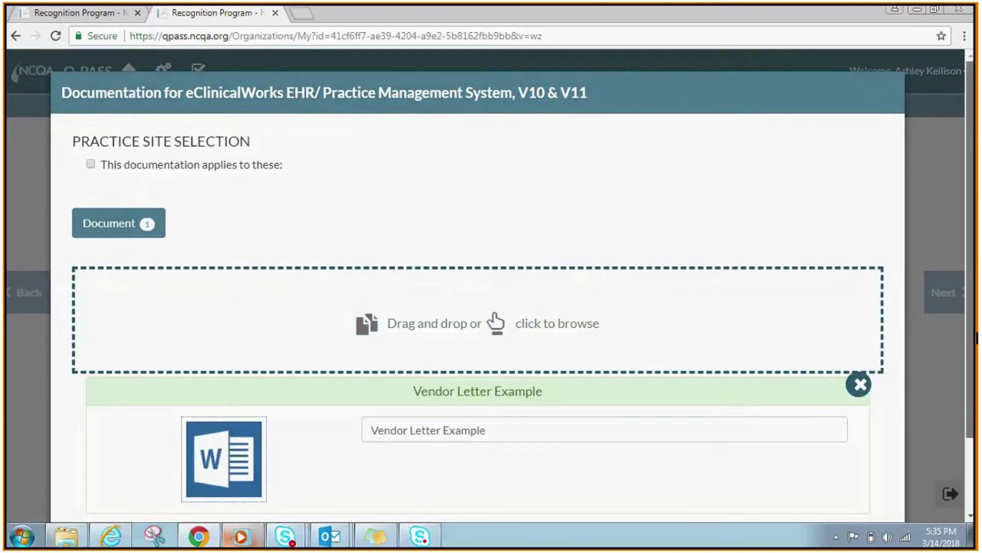
pyautogui.scroll(-2, 491, 287)
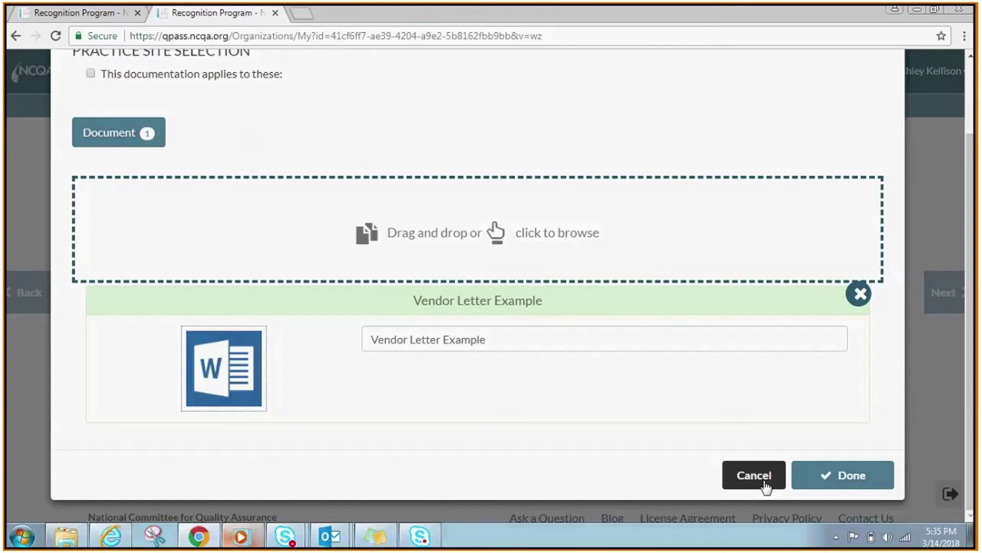
pyautogui.click(859, 294)
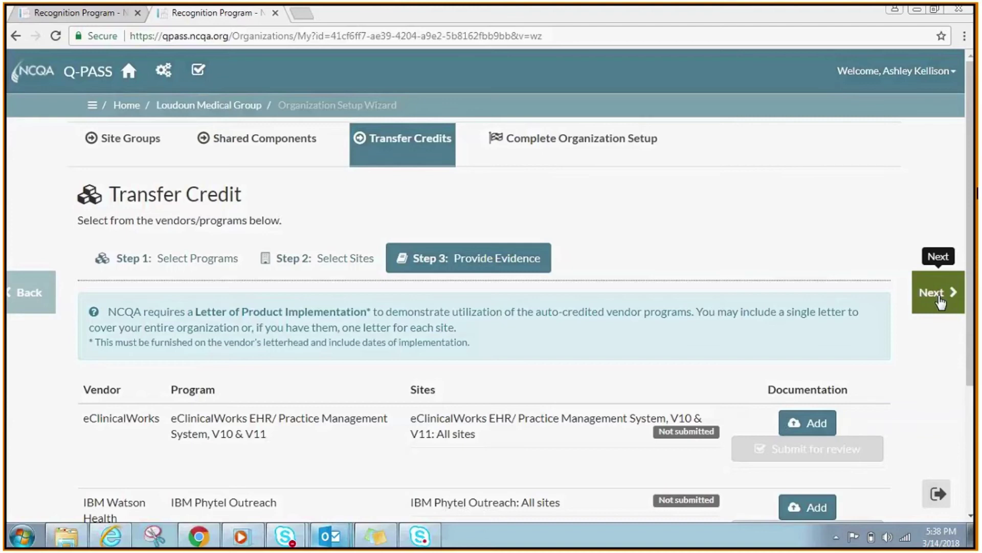
# Continue to the Organization Review, acknowledge that the site groups and shared criteria are finalized, and complete the organization setup
pyautogui.click(939, 299)
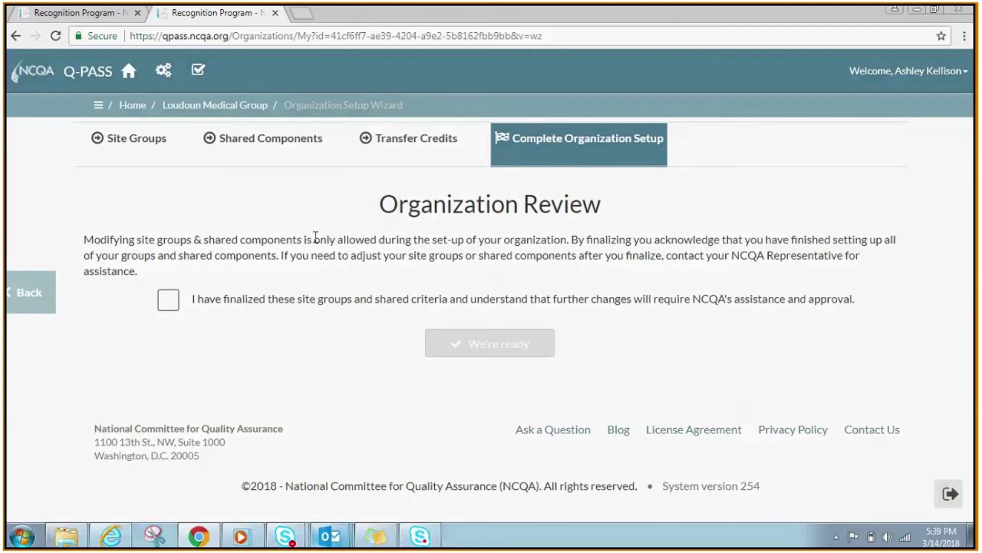
pyautogui.click(168, 302)
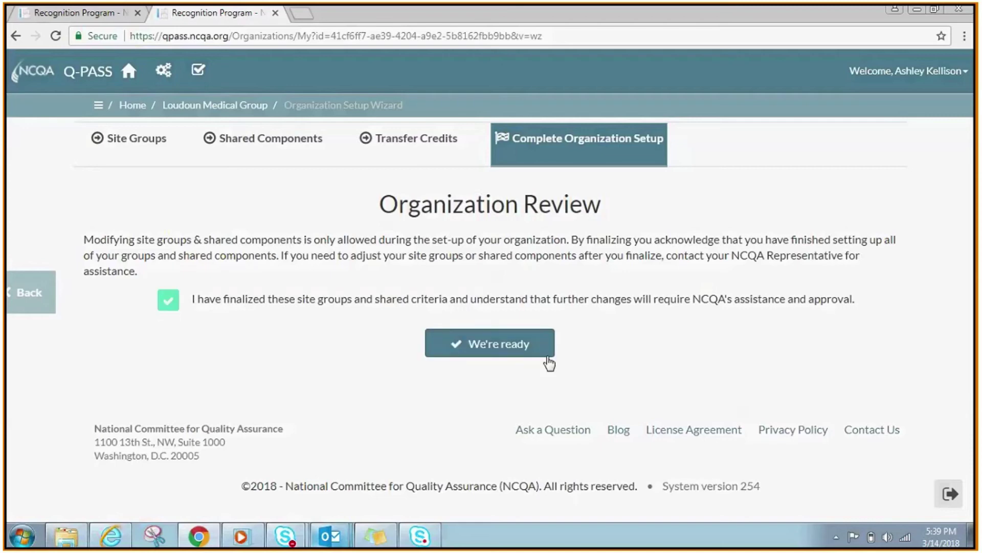
pyautogui.click(486, 345)
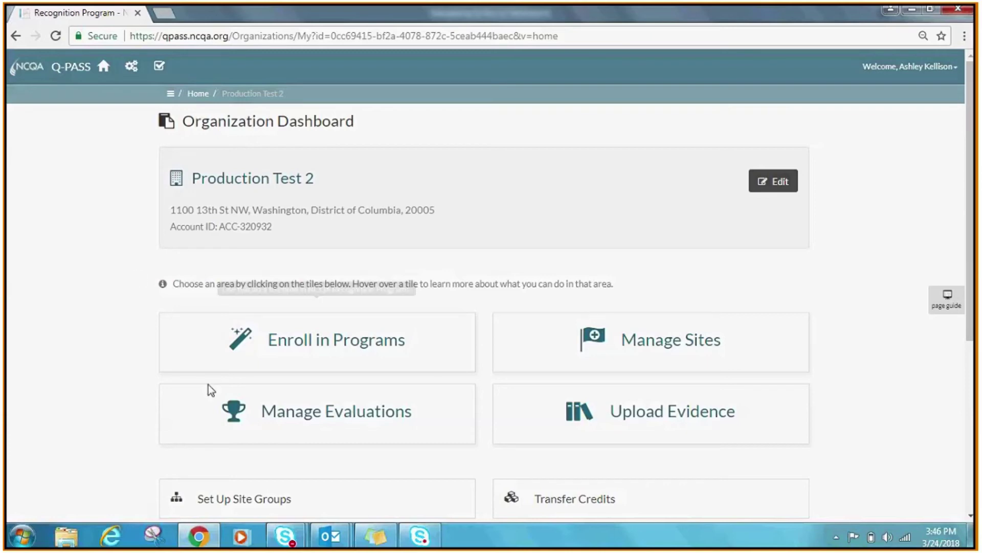
# Open the organization's evaluations list and go to the PCMH program dashboard of a Leesburg Sterling Family Practice site
pyautogui.moveTo(285, 417)
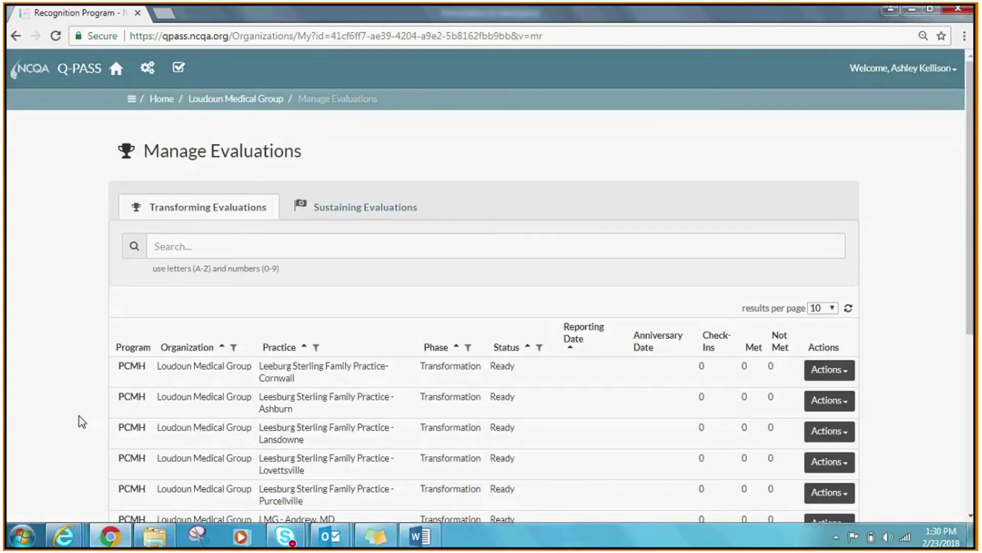
pyautogui.scroll(-3, 79, 416)
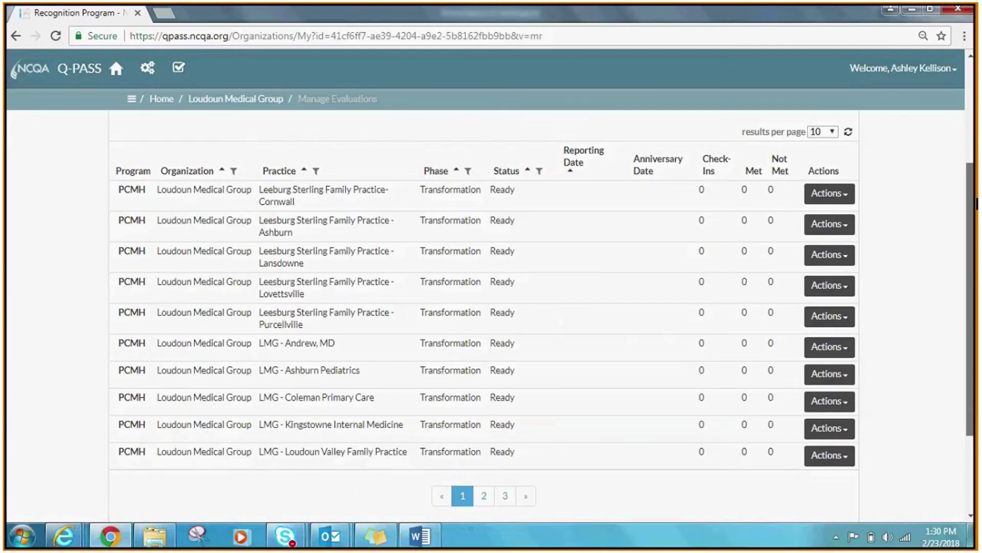
pyautogui.moveTo(977, 204); pyautogui.dragTo(978, 209)
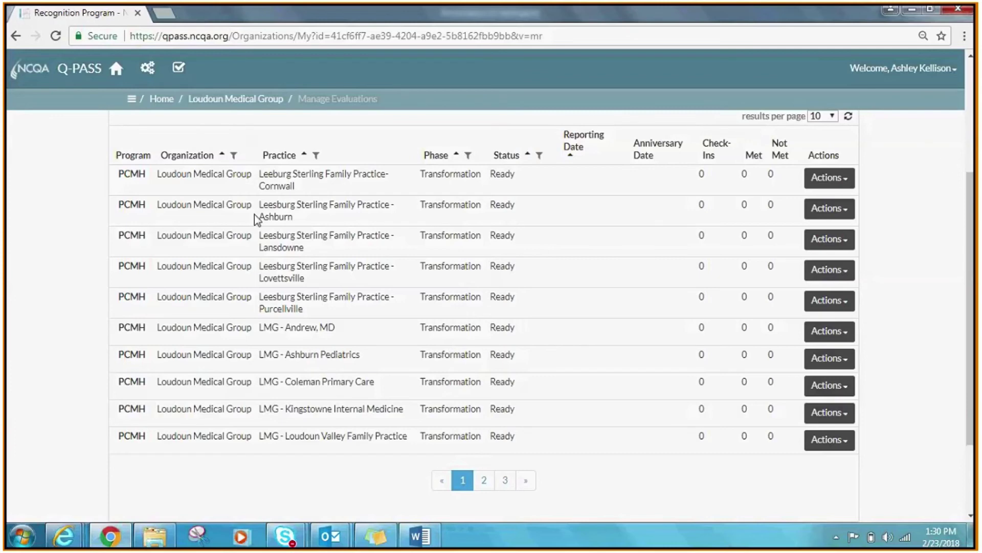
pyautogui.moveTo(259, 205); pyautogui.dragTo(307, 215)
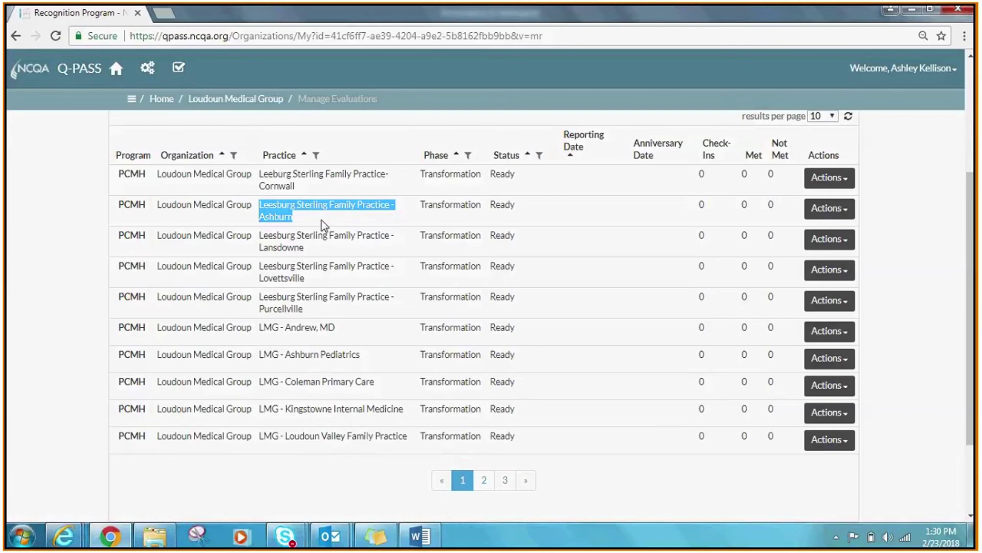
pyautogui.click(829, 209)
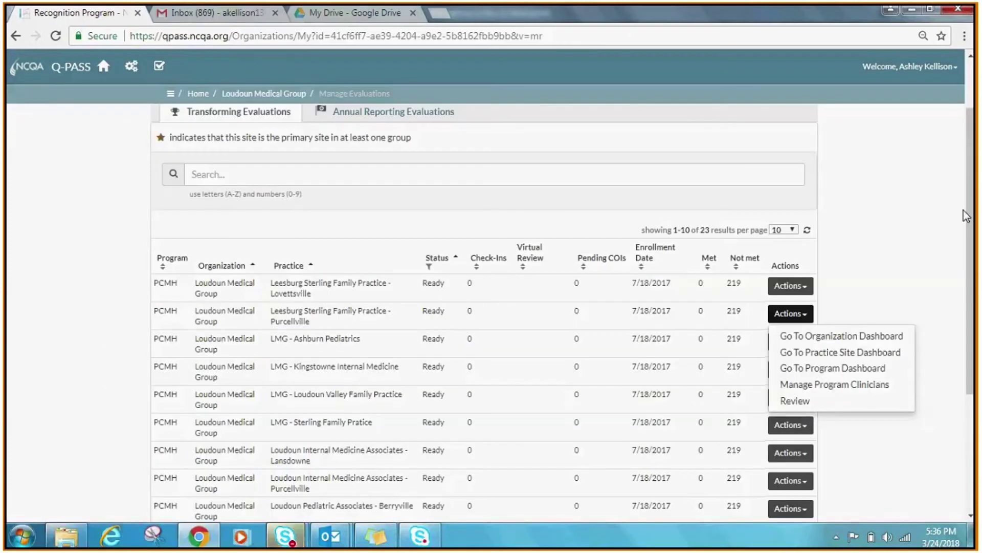
pyautogui.click(828, 374)
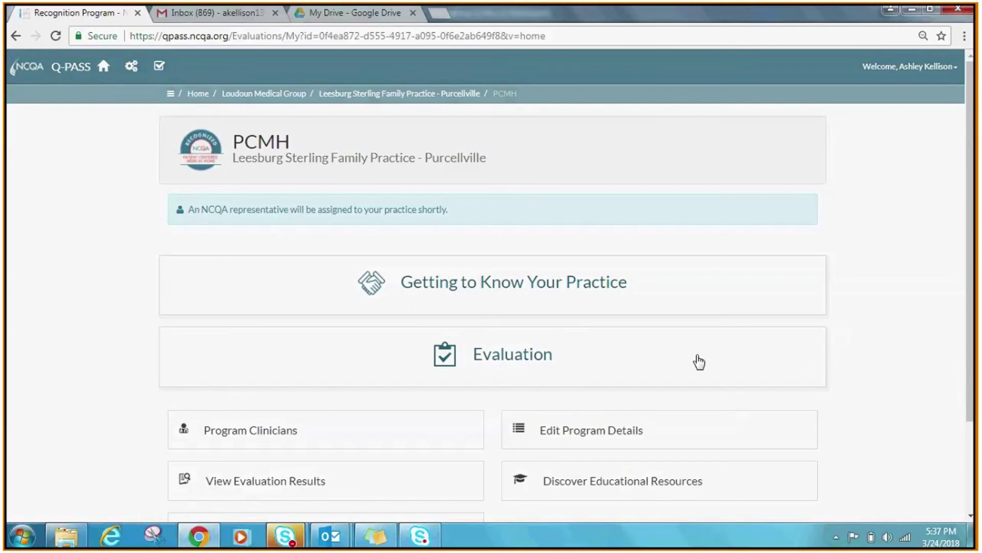
# Open the site's evaluation and expand the Patient-Centered Medical Home Recognition Criteria to All PCMH Criteria
pyautogui.click(546, 367)
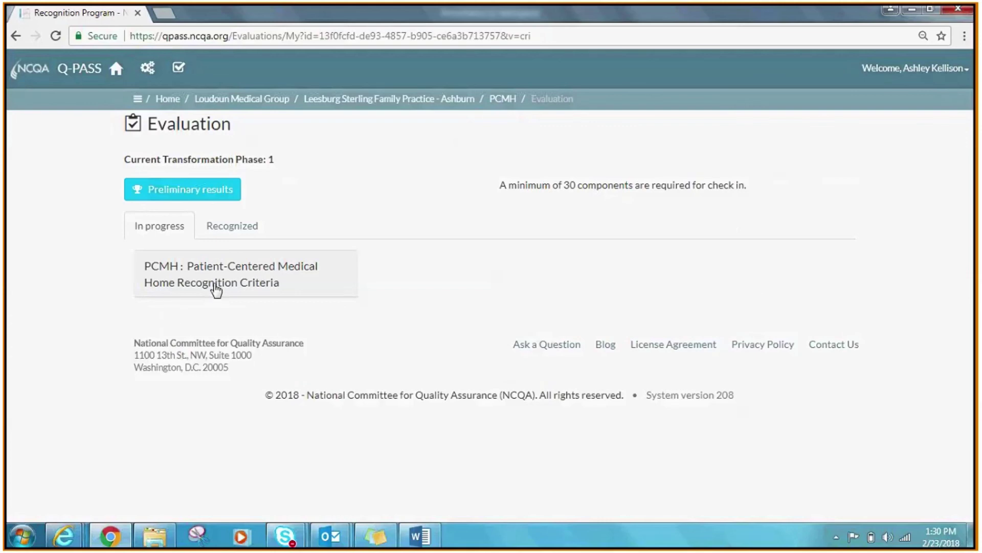
pyautogui.click(215, 288)
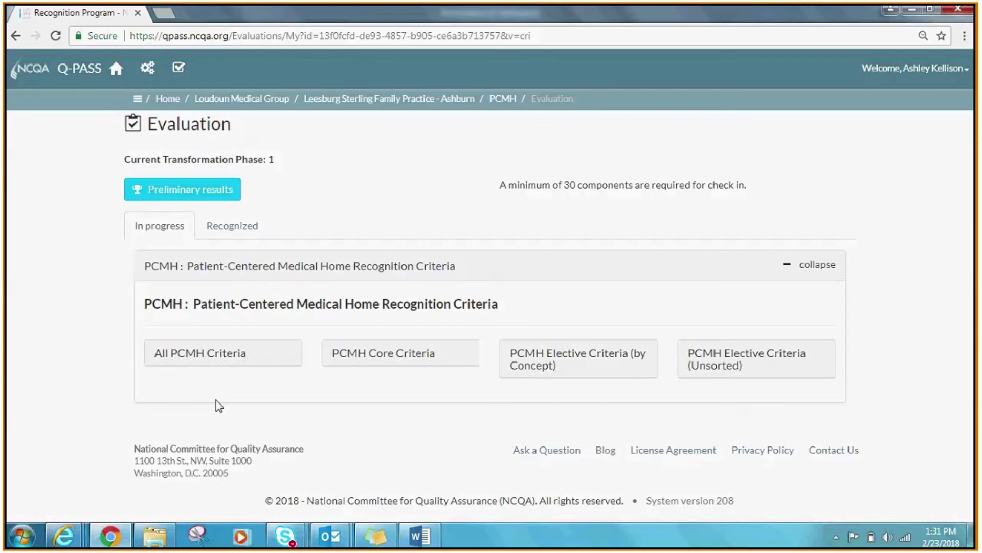
pyautogui.click(215, 366)
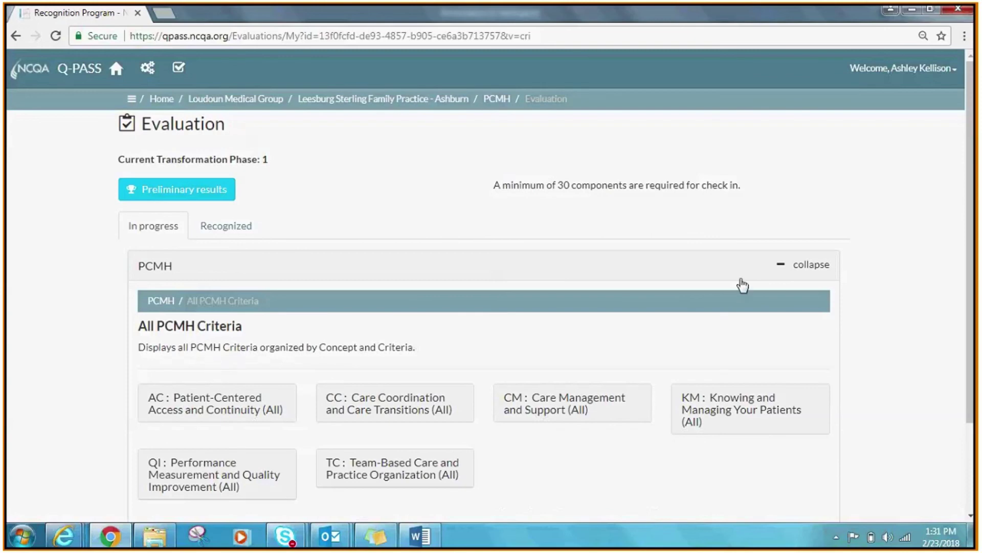
# Open CC 17 Acute Care After Hours Coordination under Care Coordination and Care Transitions and expand its Documented Process component
pyautogui.scroll(-1, 977, 287)
pyautogui.moveTo(977, 287); pyautogui.dragTo(977, 301)
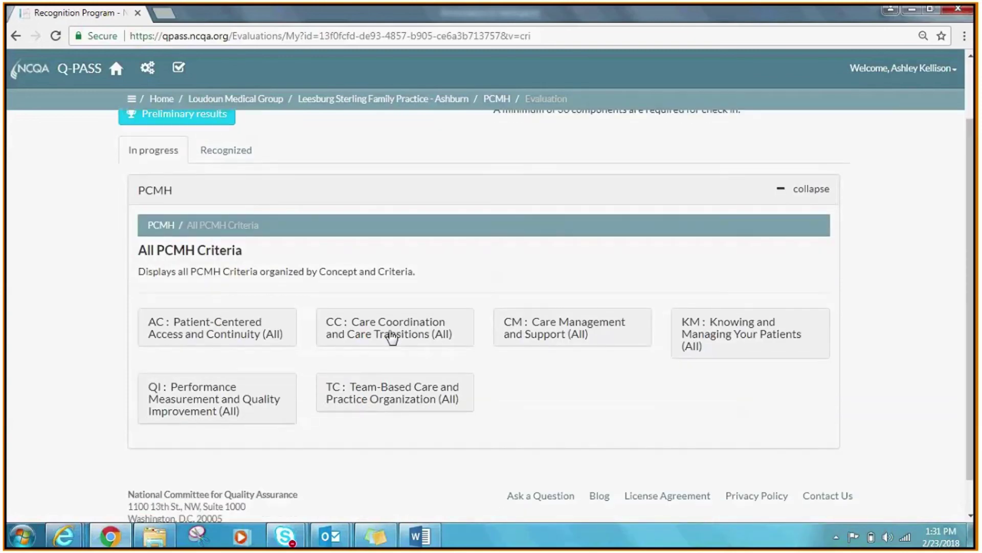
pyautogui.click(376, 343)
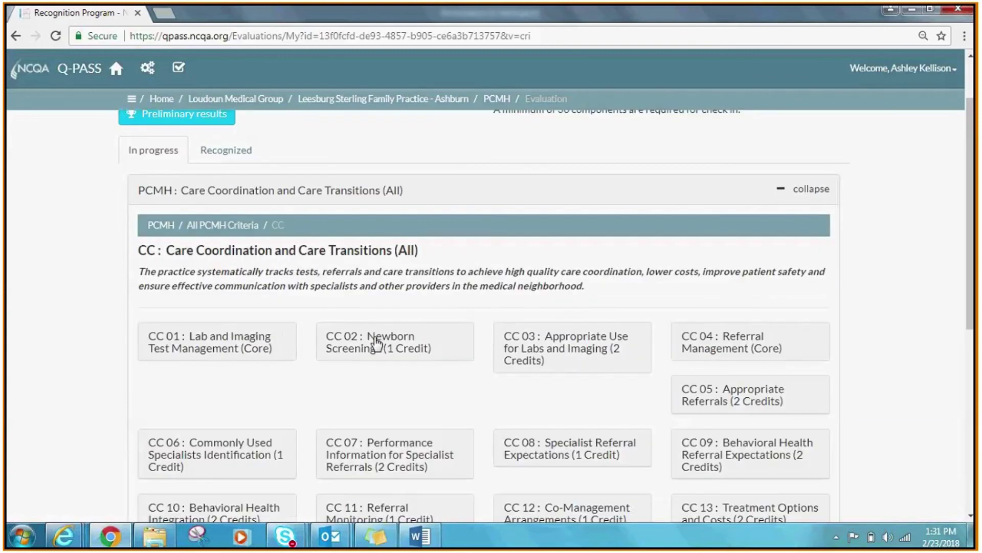
pyautogui.moveTo(976, 225); pyautogui.dragTo(976, 278)
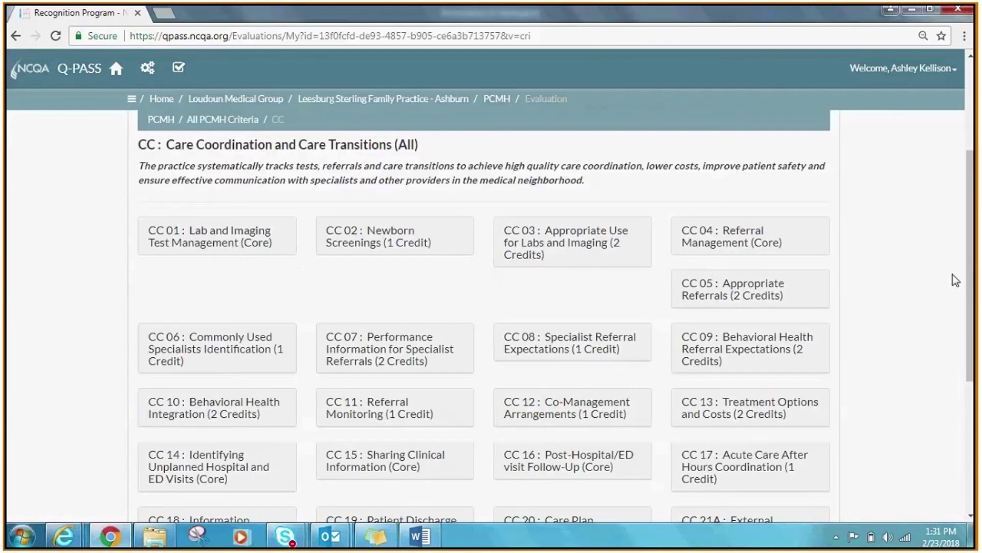
pyautogui.click(739, 483)
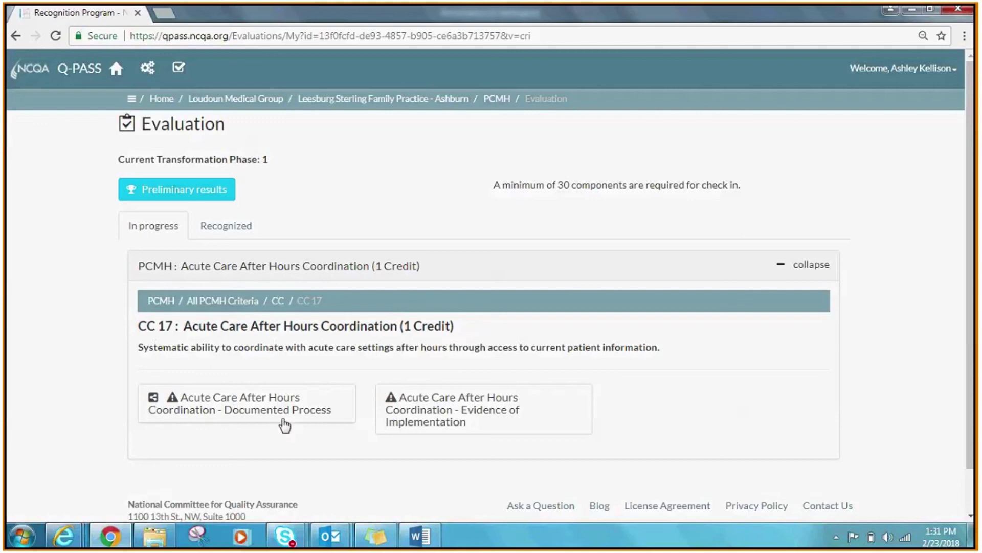
pyautogui.click(246, 413)
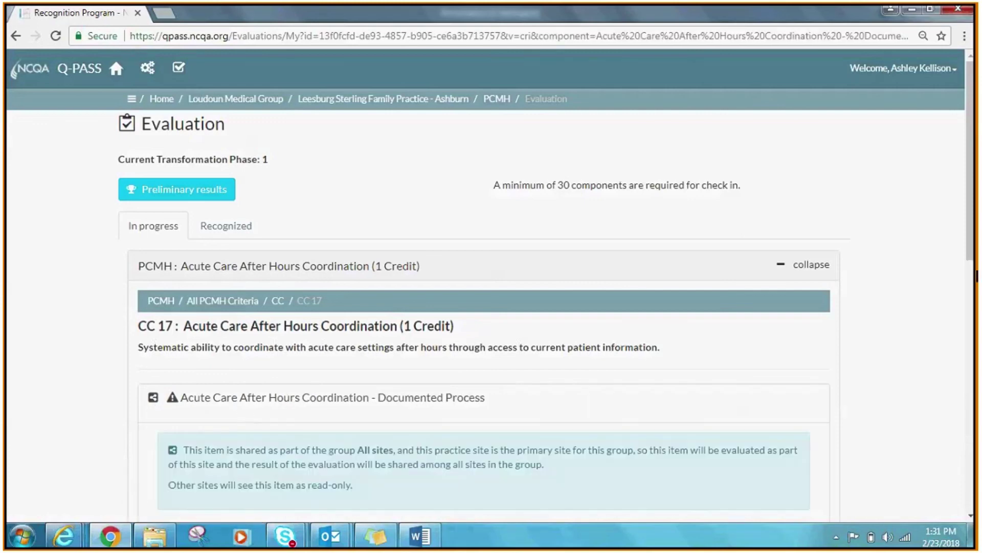
pyautogui.scroll(-2, 491, 307)
pyautogui.scroll(-3, 341, 241)
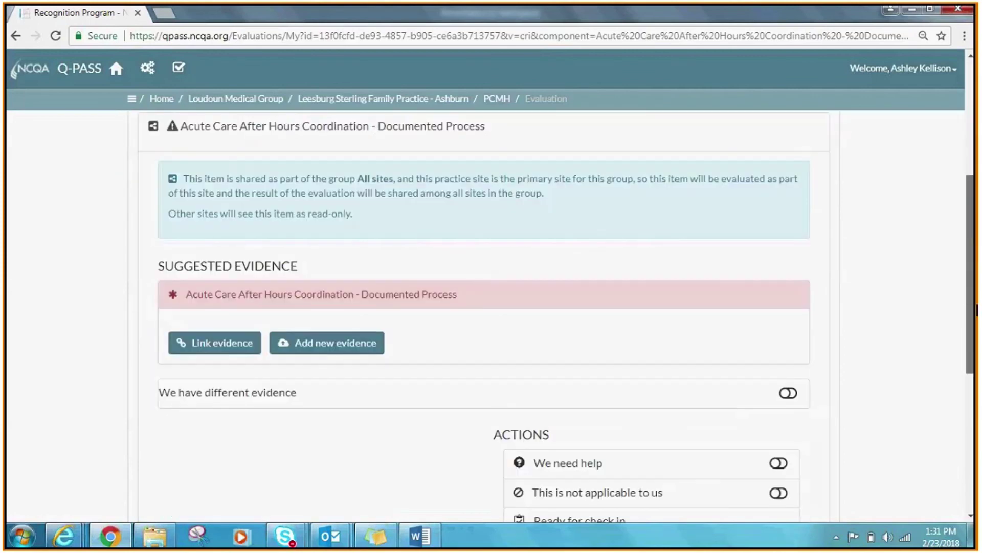